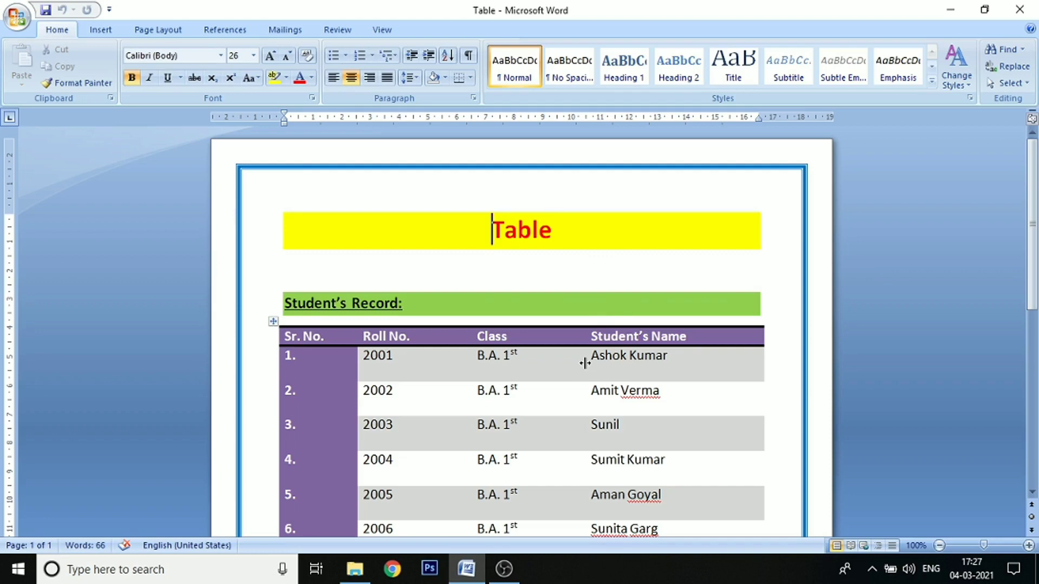
- Start a new blank Word document
scroll(585, 363, down, 2)
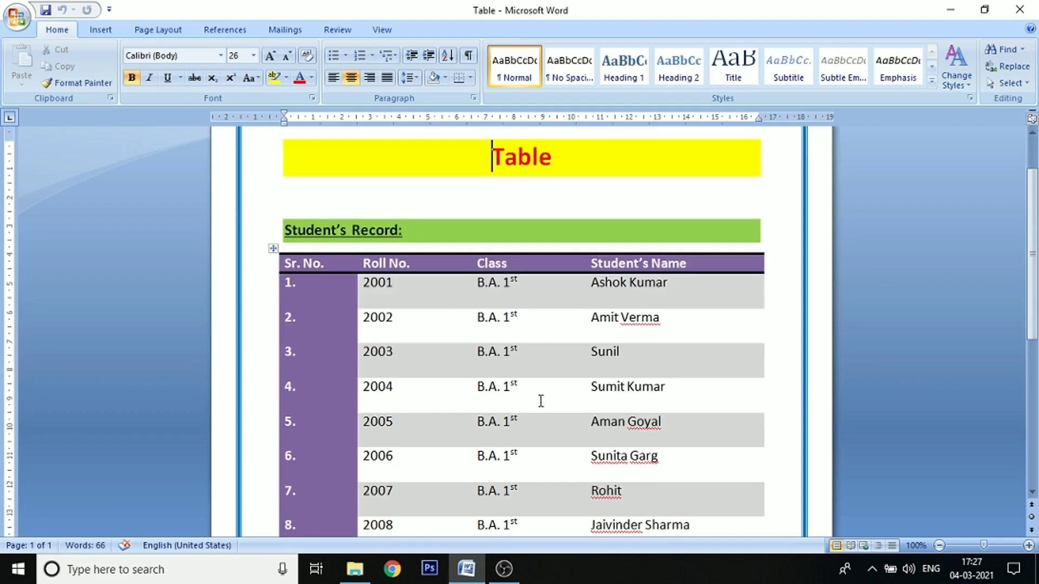
scroll(540, 401, down, 1)
scroll(541, 401, down, 2)
scroll(541, 401, down, 1)
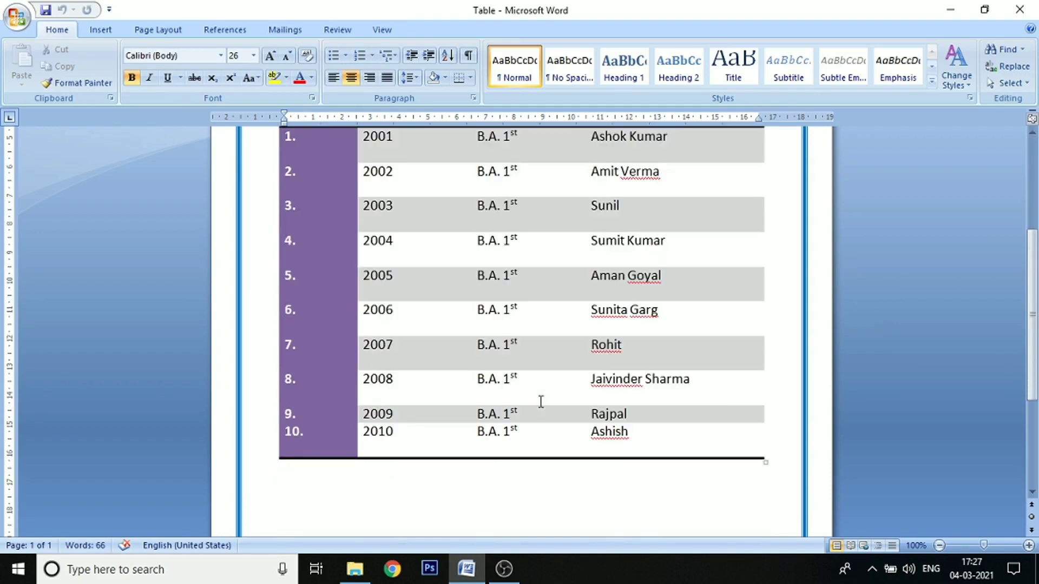
scroll(540, 401, up, 3)
scroll(541, 401, up, 1)
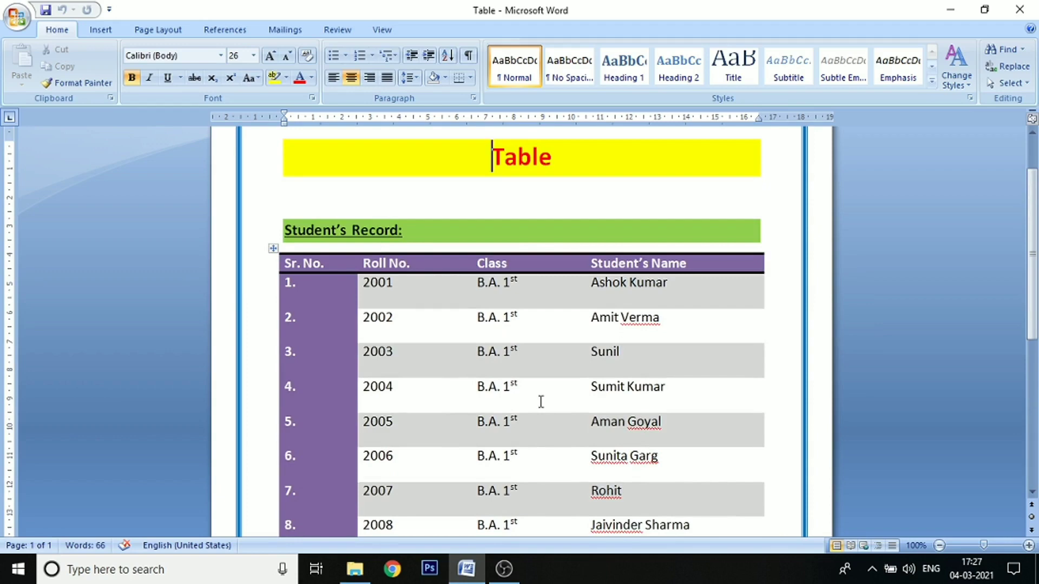
scroll(541, 401, up, 2)
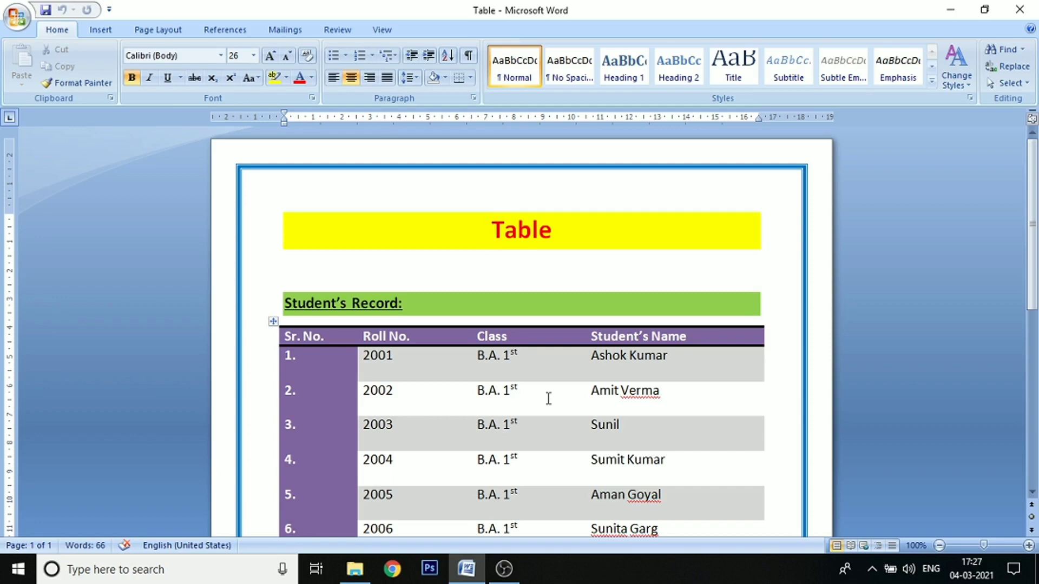
key(ctrl+n)
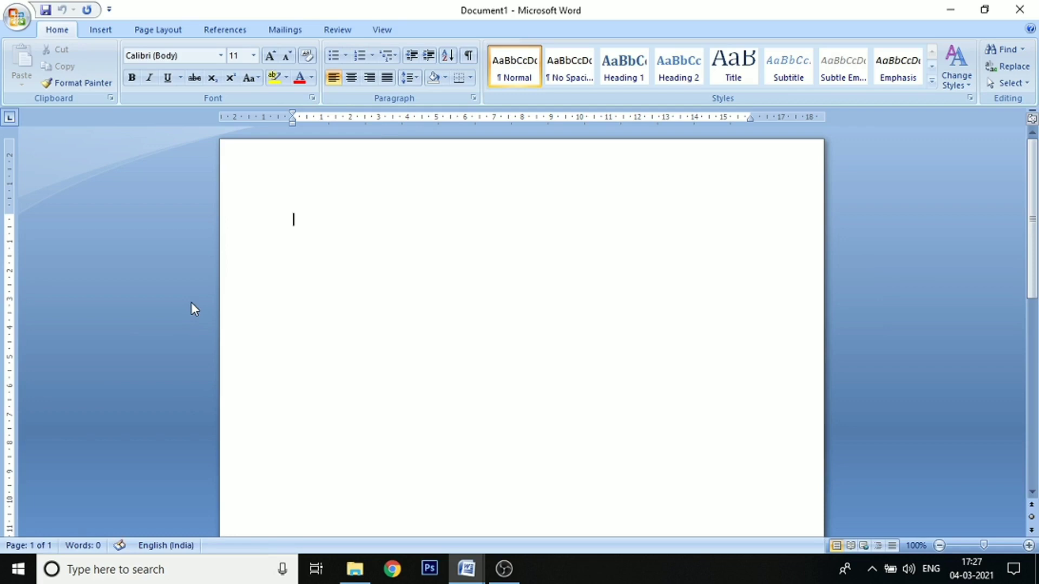
- Type a +----+----+----+ border line sketching three table columns
text(=)
key(BackSpace)
text(+---)
text(------)
text(------------------------)
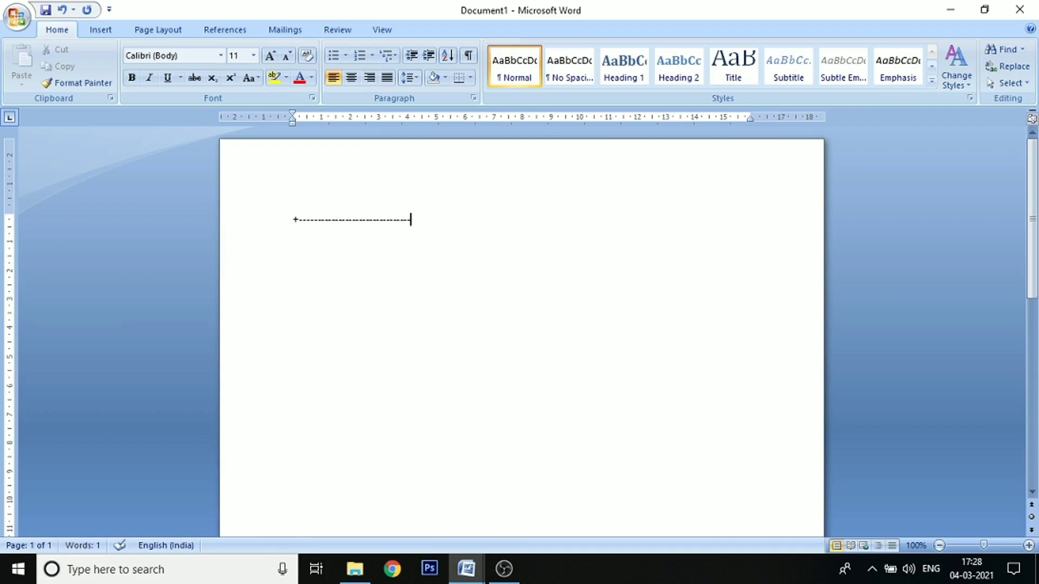
text(+)
text(--)
text(------)
text(----------)
text(---)
text(+)
text(---)
text(-----)
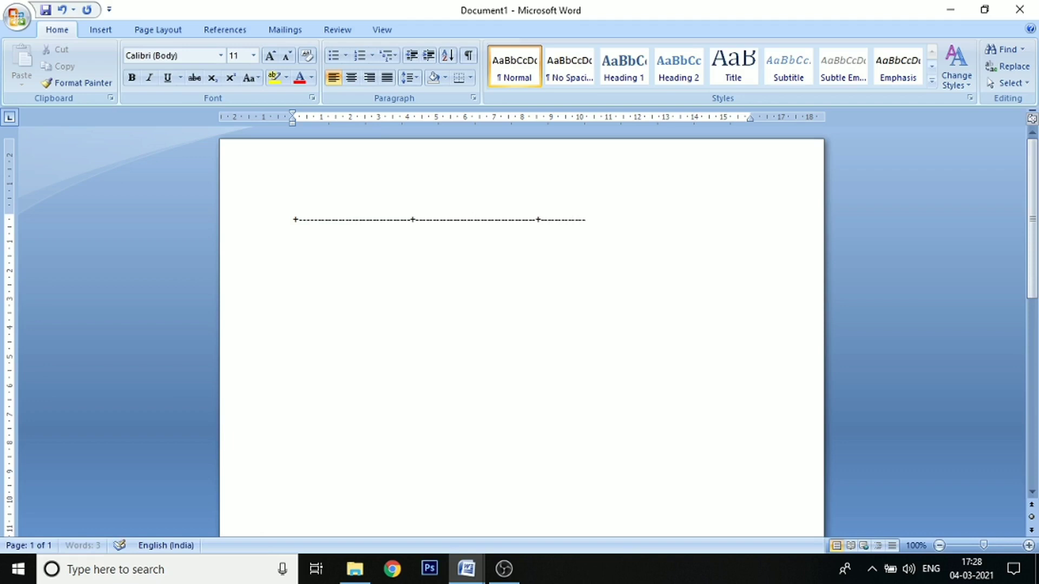
text(-------)
text(-----)
text(-----------------+)
- Convert the dashed line into a three-column table, extend it to six rows, then start another document
key(Return)
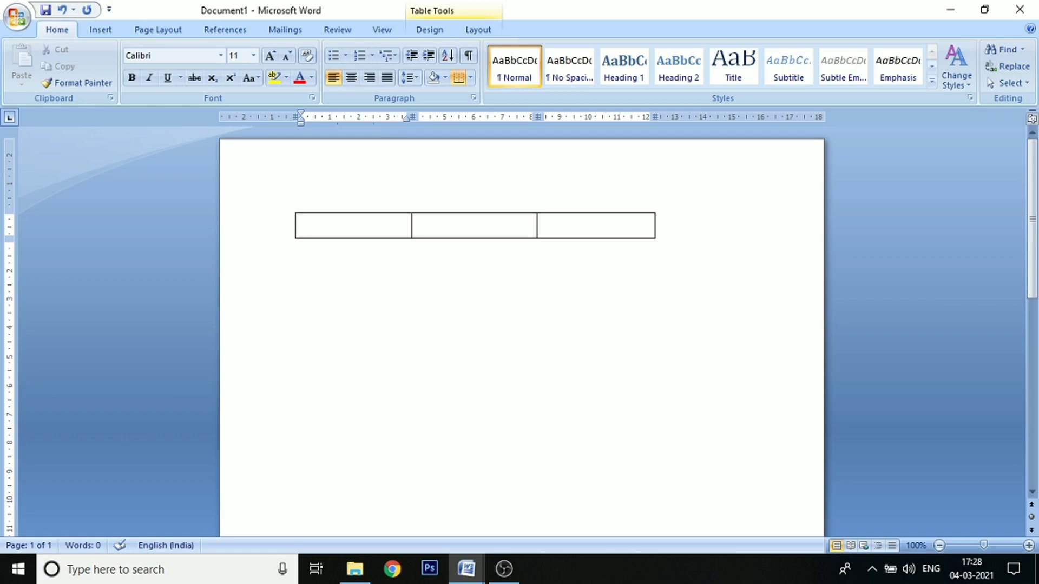
click(419, 221)
click(545, 221)
key(Tab)
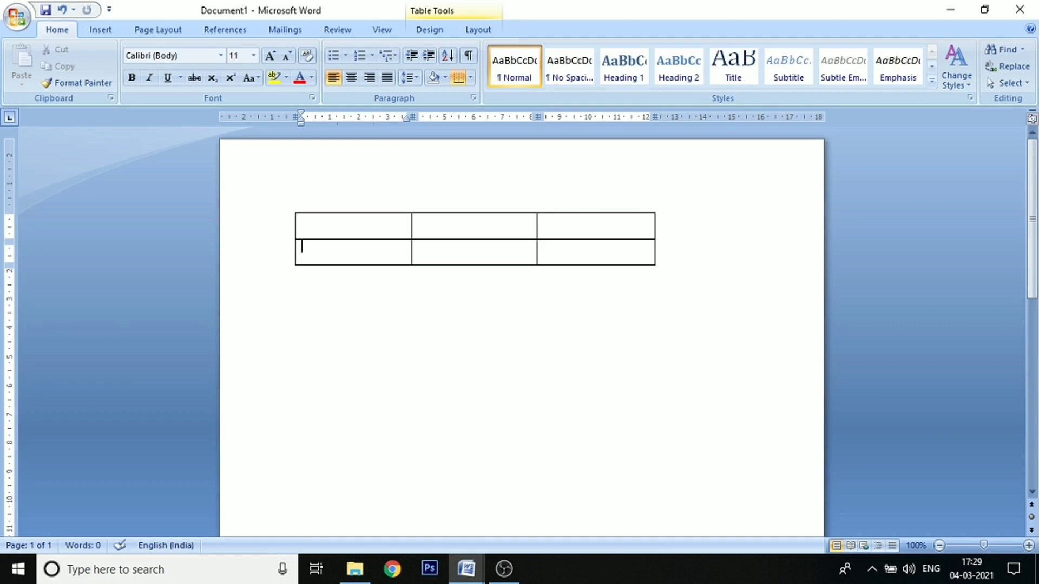
key(Tab)
key(Tab)
key(Tab)
key(Tab)
key(Tab)
key(Tab)
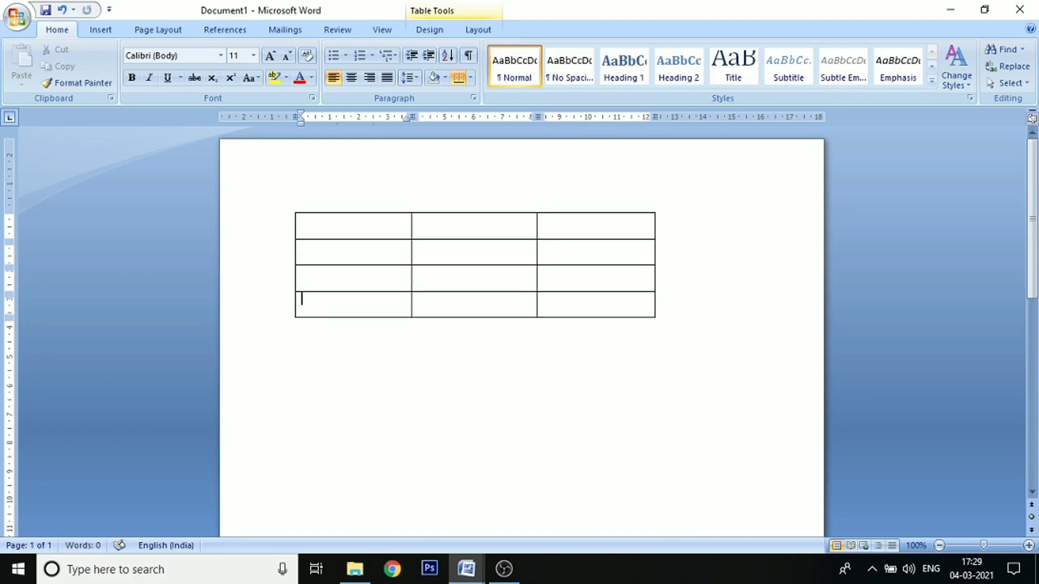
key(Tab)
key(Tab)
key(Tab)
key(Tab)
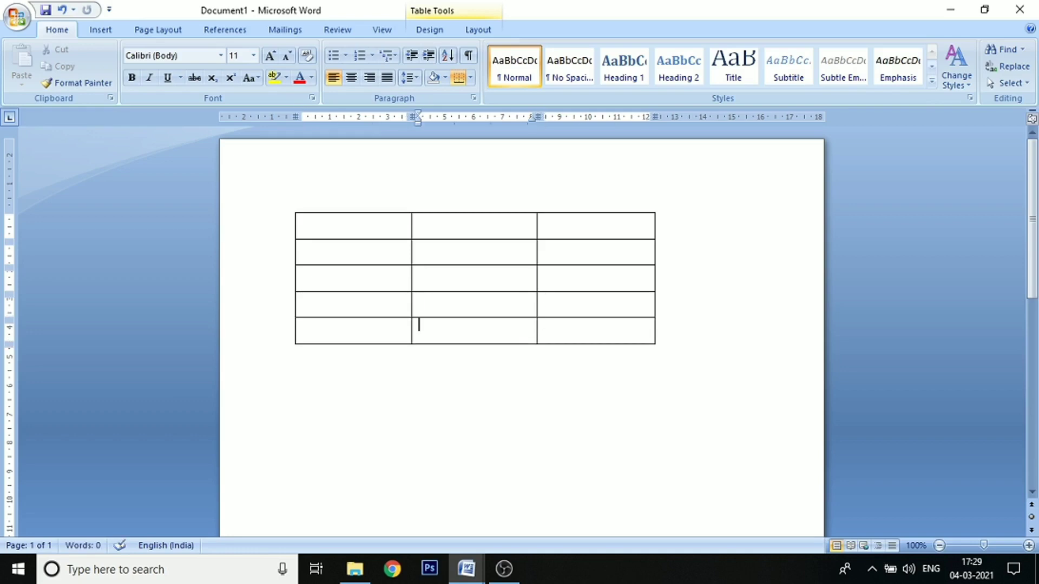
key(Tab)
key(Tab)
key(Tab)
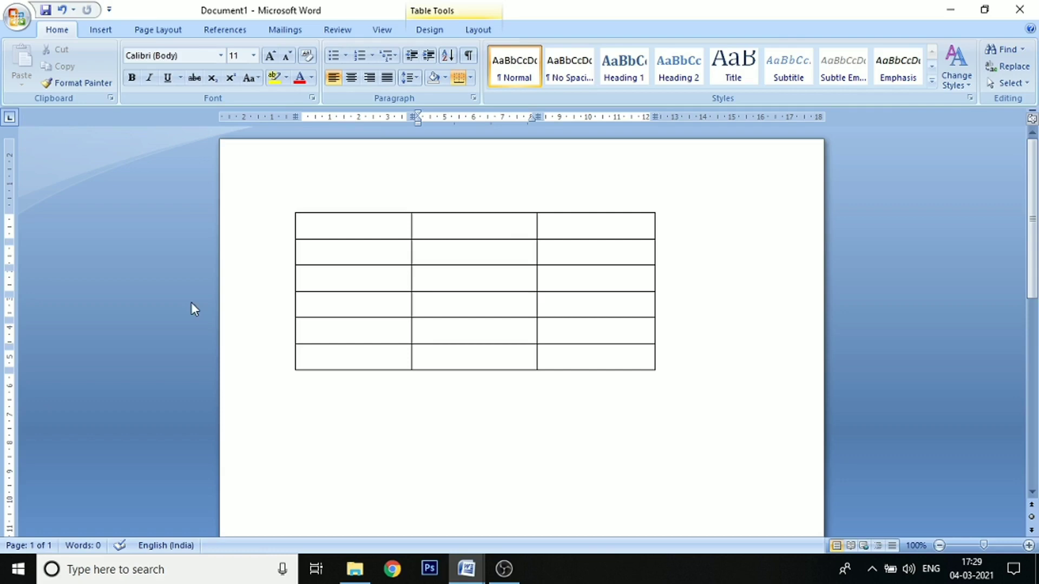
key(ctrl+n)
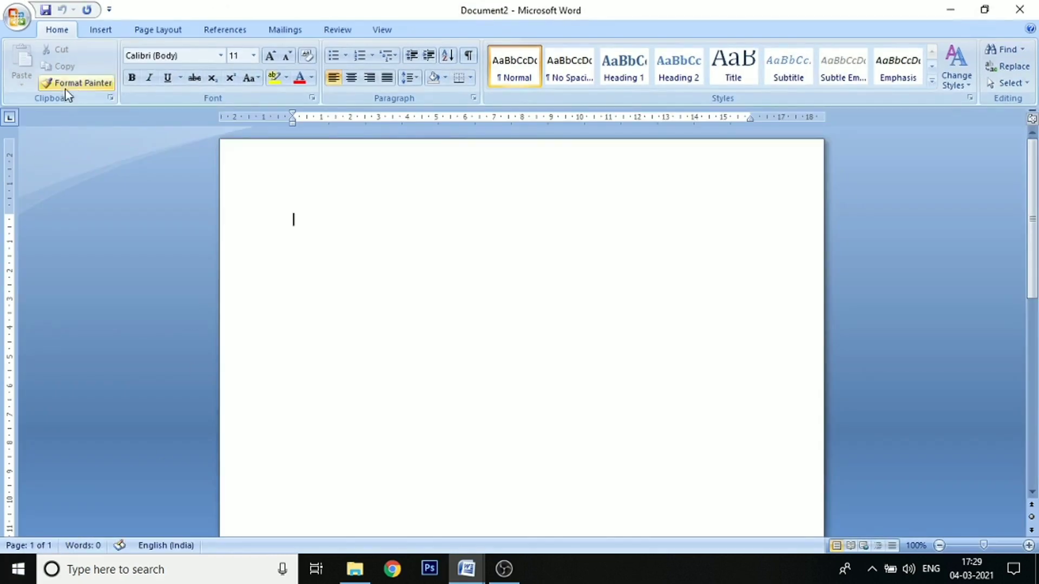
- Draw a large single-cell table box near the top of the page with Insert > Table > Draw Table
click(100, 31)
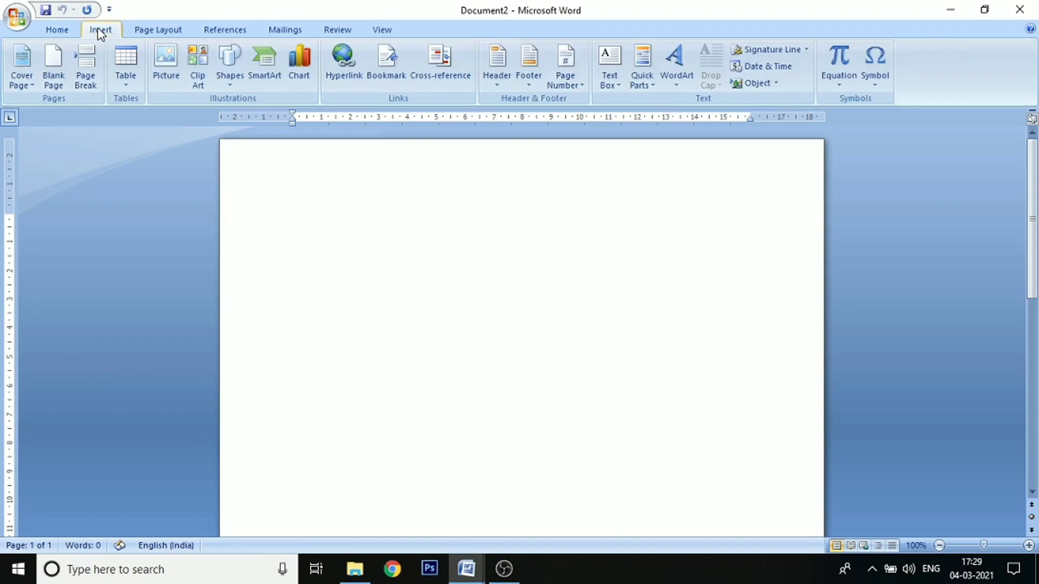
click(125, 87)
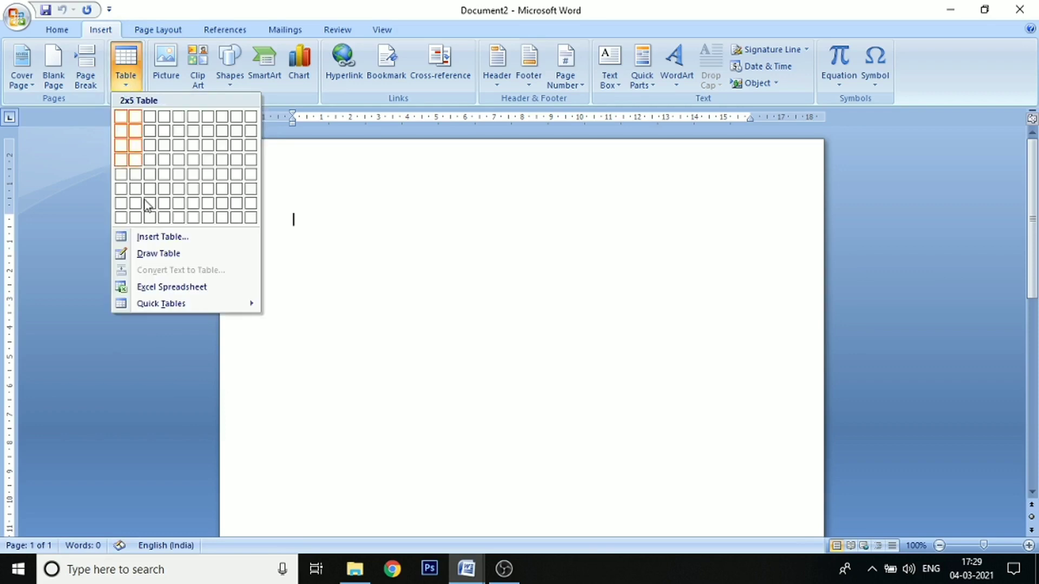
click(147, 255)
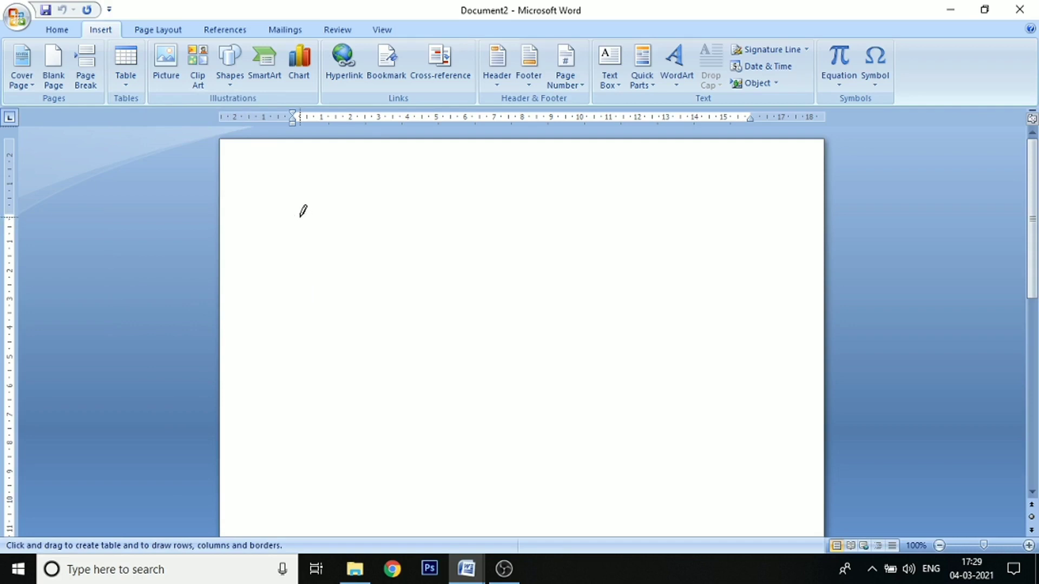
drag(302, 217, 734, 373)
drag(734, 378, 737, 374)
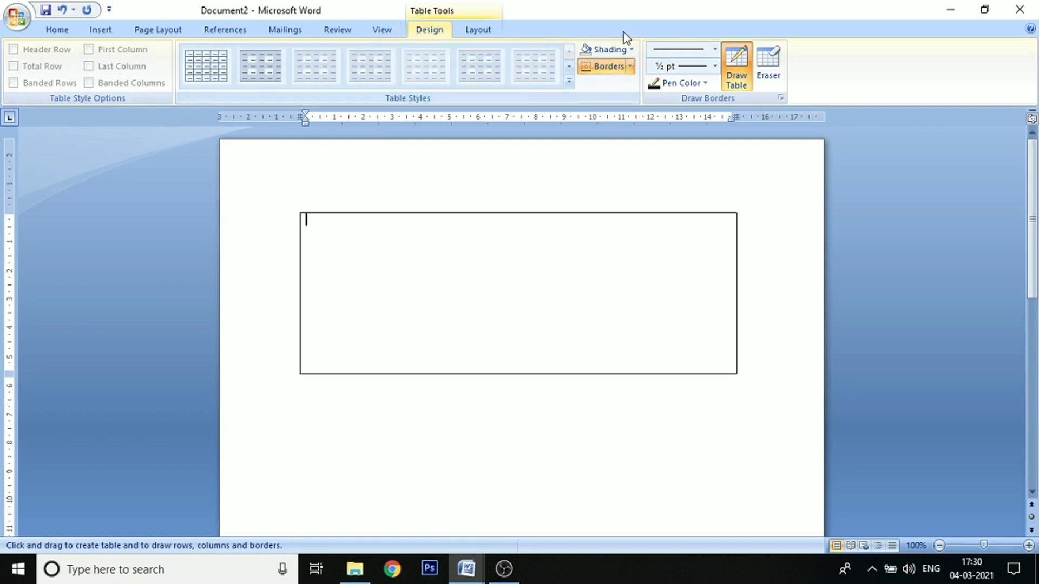
- With a red 3 pt border pen, draw a divider splitting the drawn table into two columns
click(706, 82)
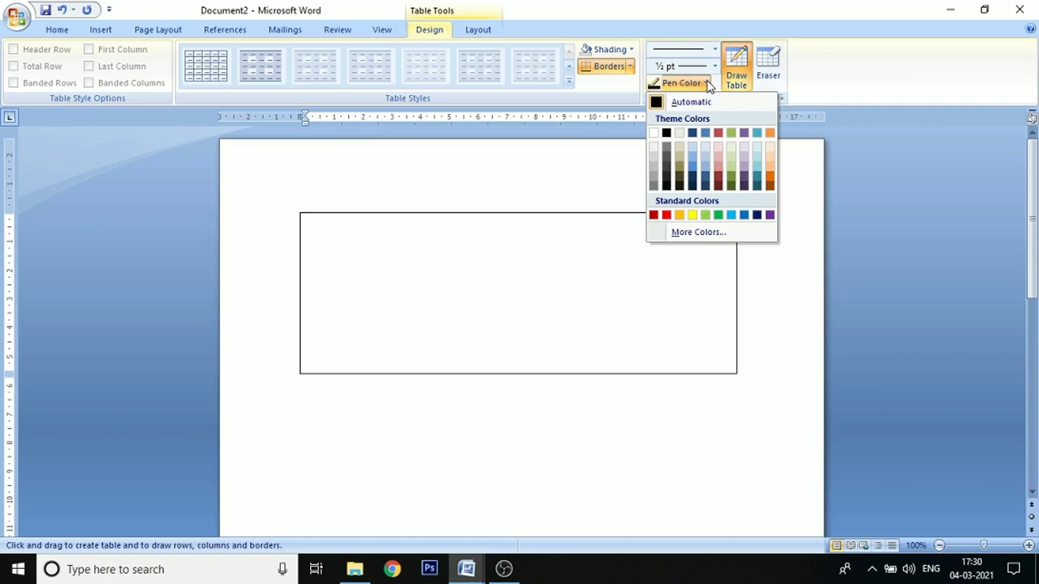
click(666, 216)
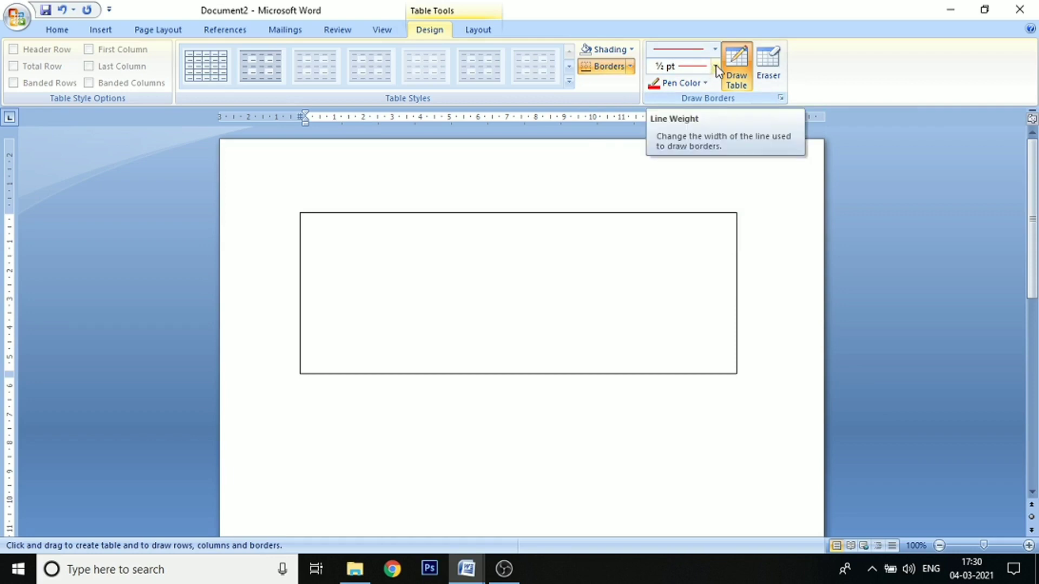
click(715, 48)
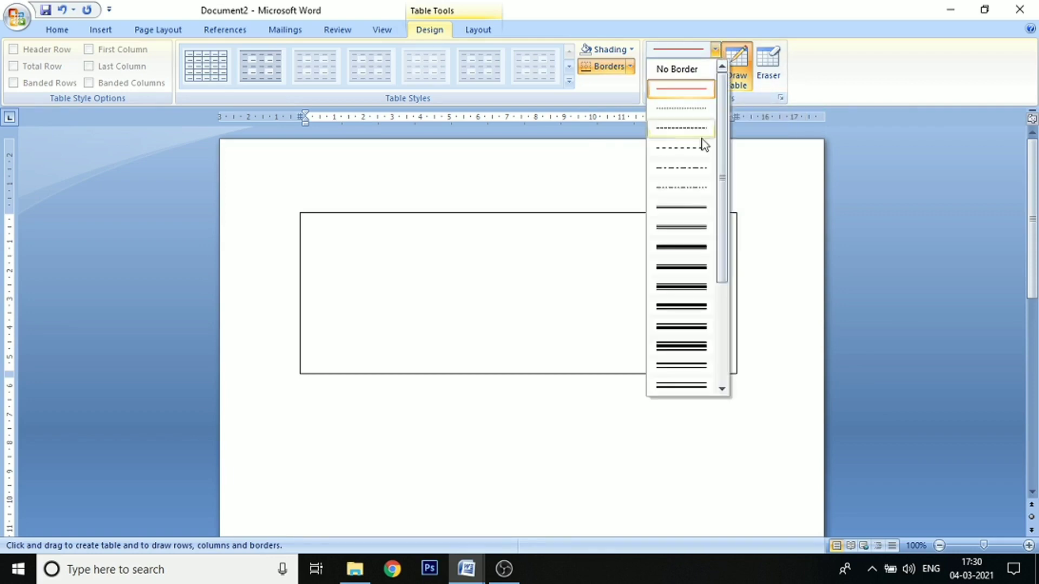
click(688, 249)
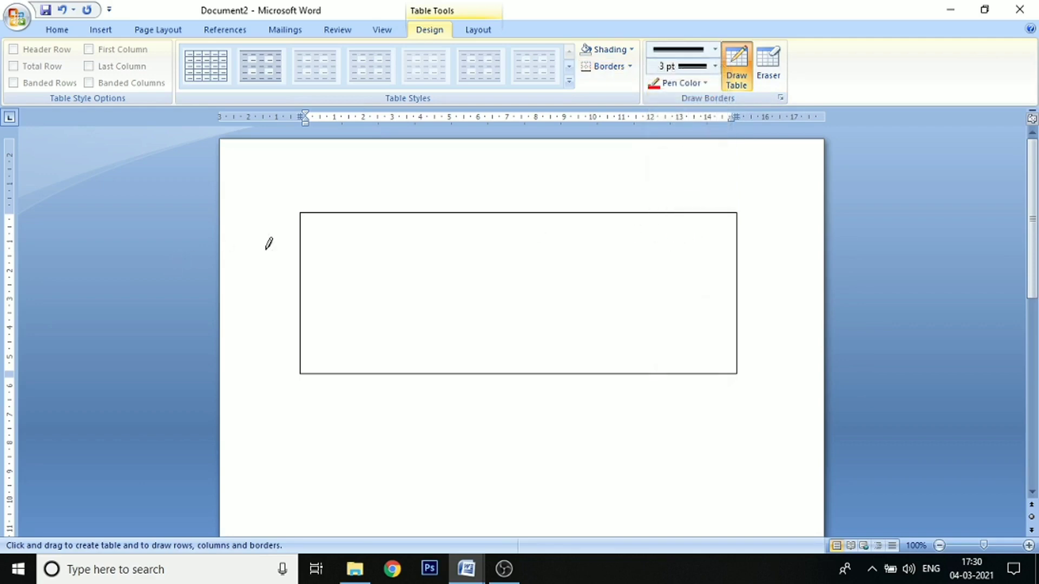
drag(395, 212, 393, 212)
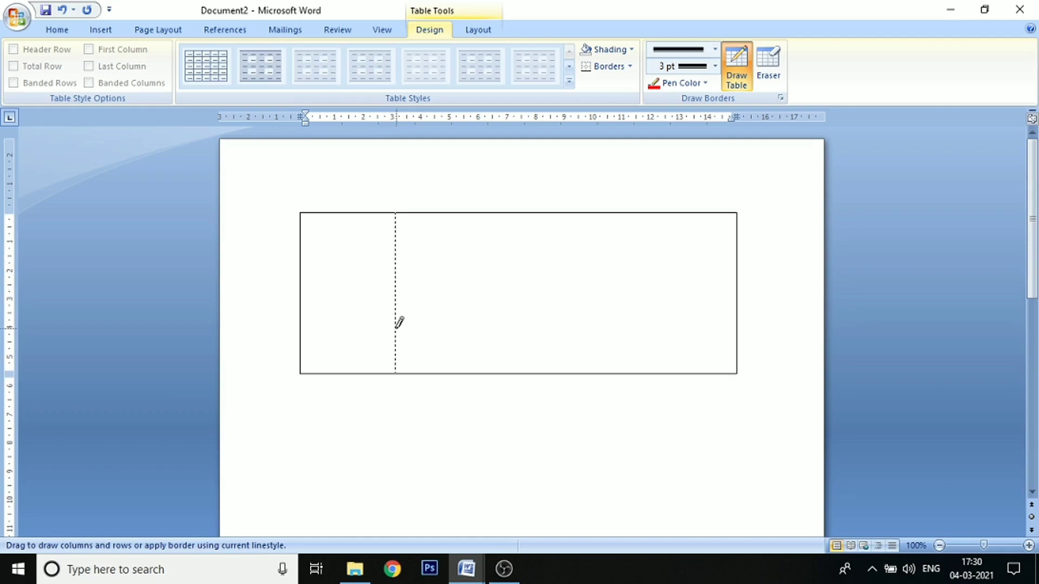
drag(394, 212, 397, 323)
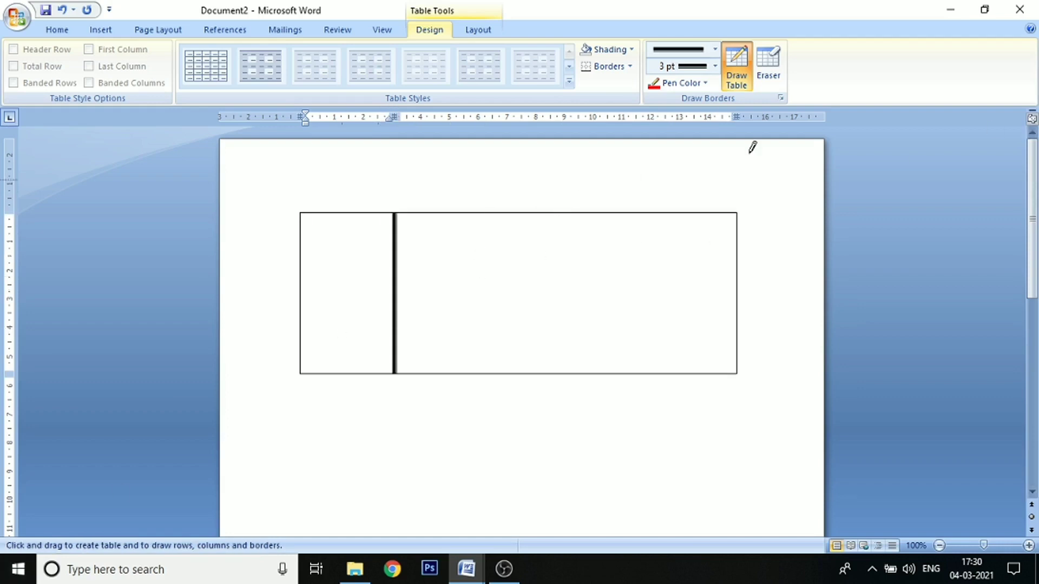
- Using an orange-yellow pen, add two more column dividers and two row borders, then start a new document
click(707, 84)
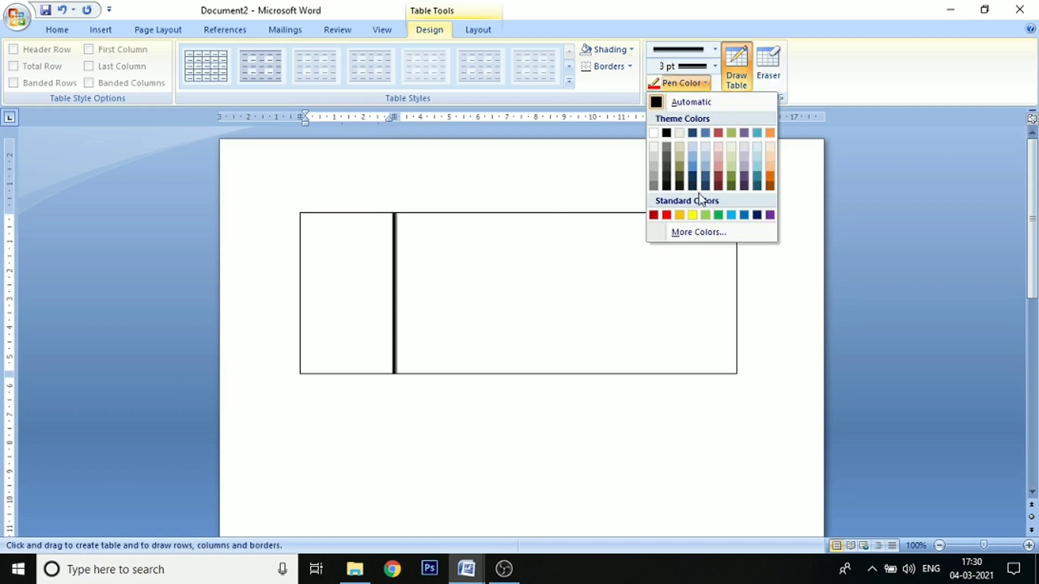
click(679, 216)
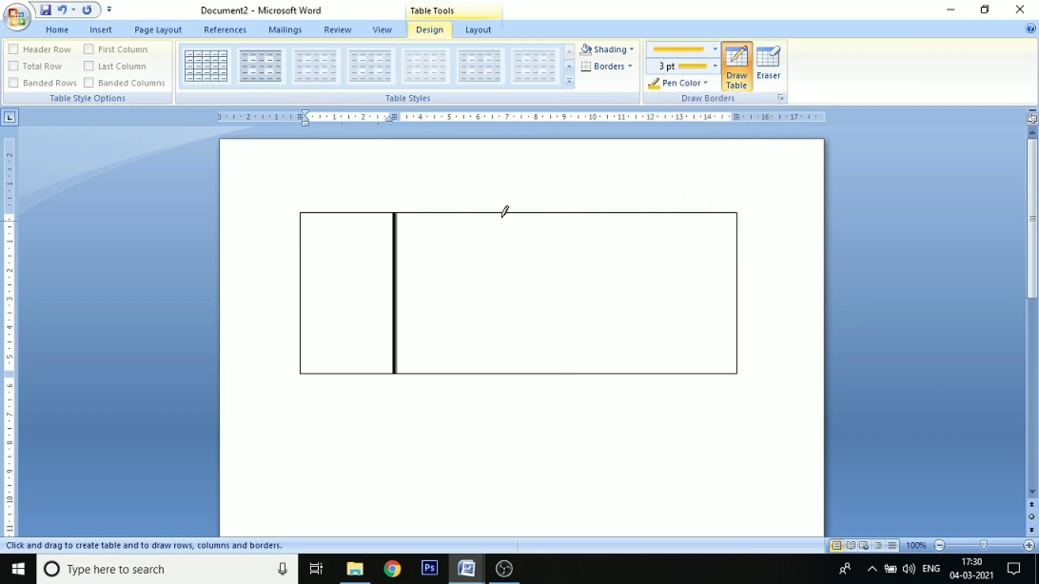
drag(535, 214, 533, 328)
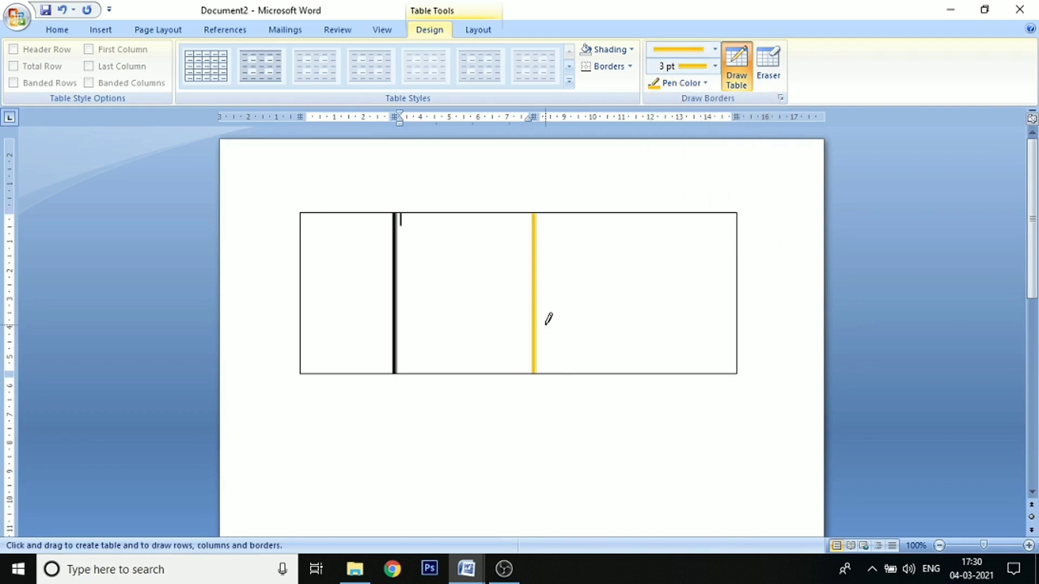
drag(642, 214, 649, 364)
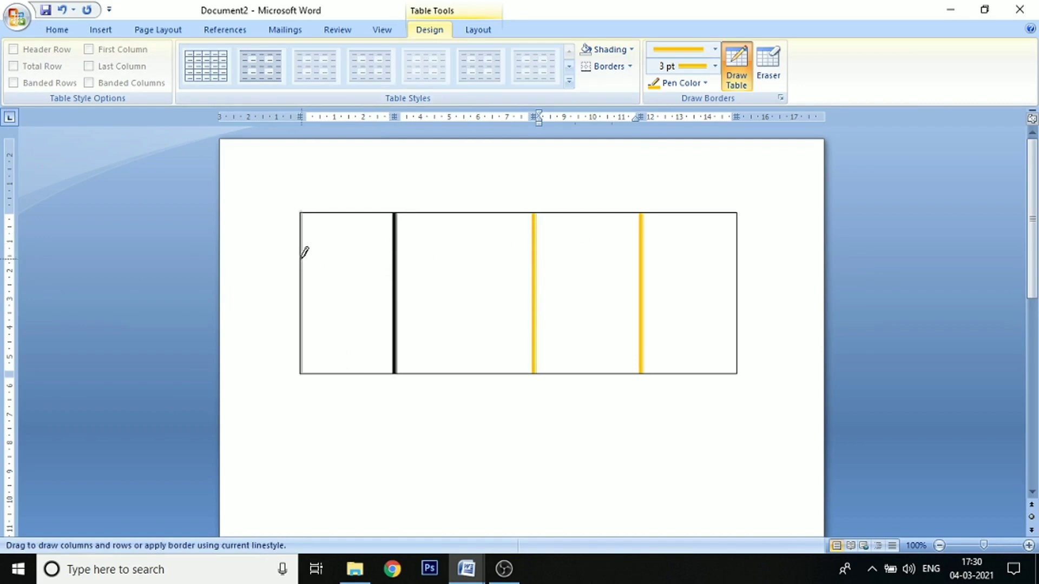
drag(707, 258, 735, 258)
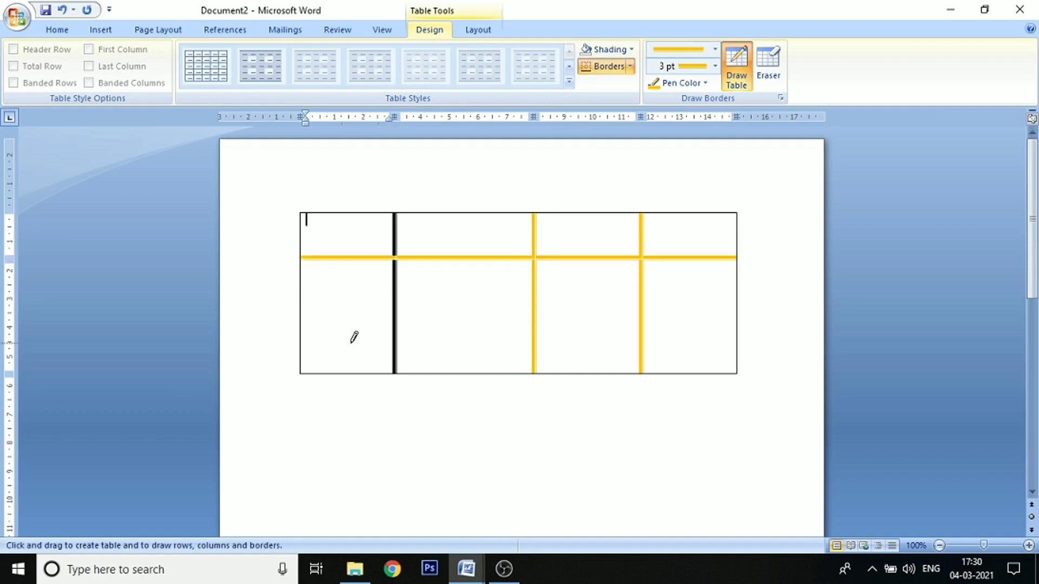
drag(300, 319, 712, 316)
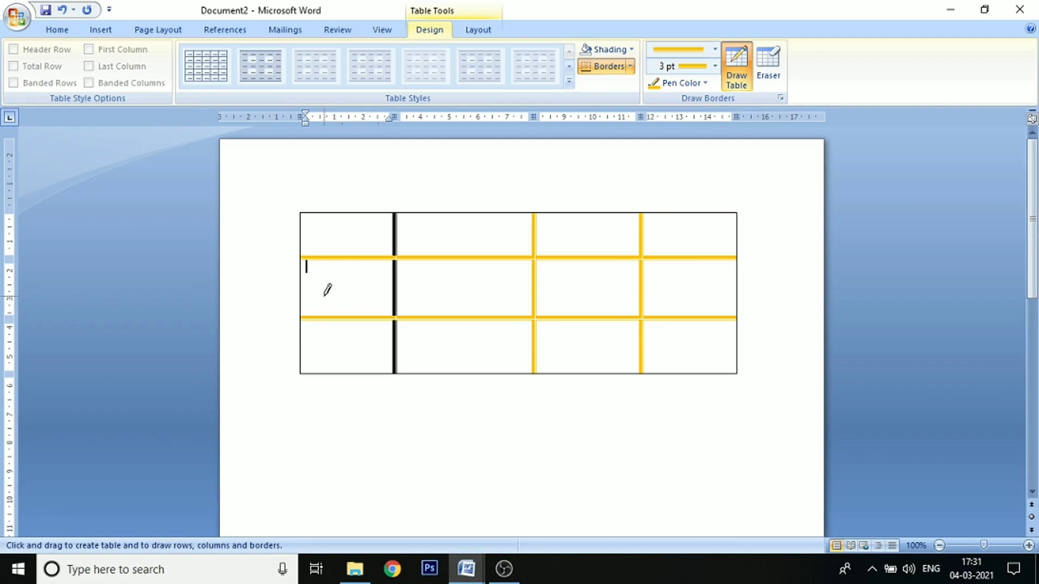
key(ctrl+n)
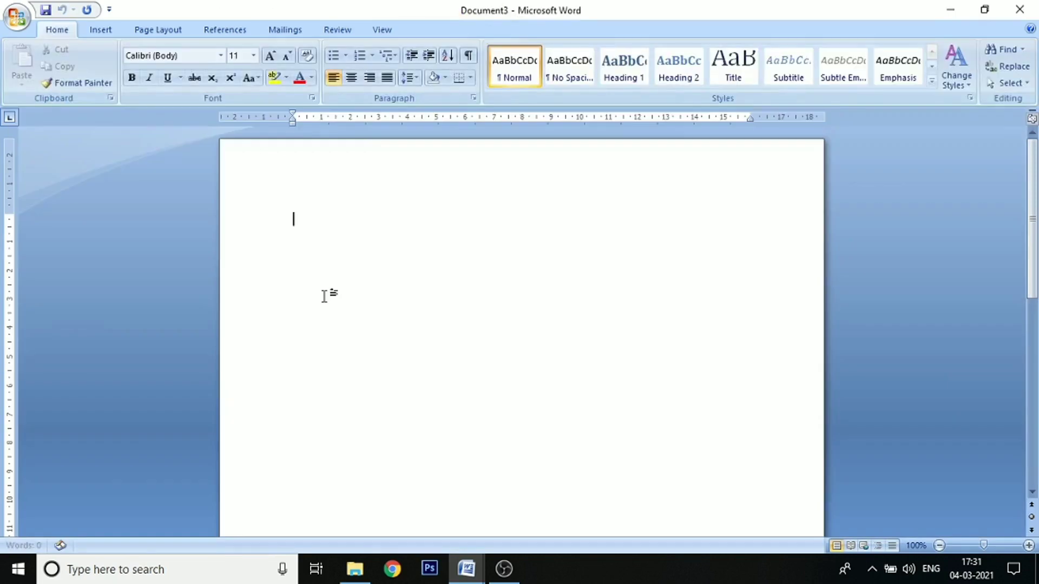
- Open the Insert tab's Table picker to preview a three-column, four-row table
click(100, 31)
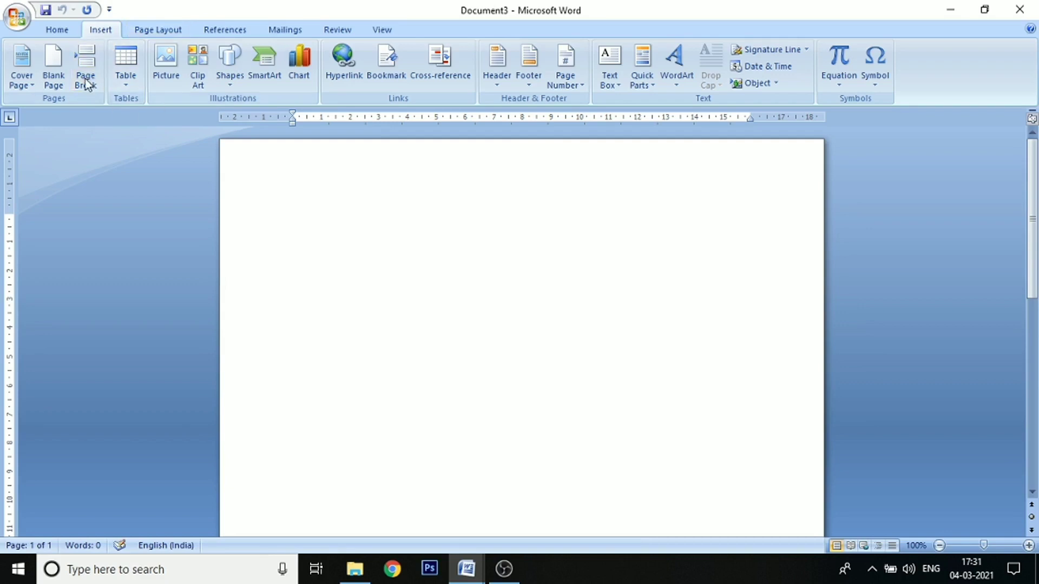
click(125, 86)
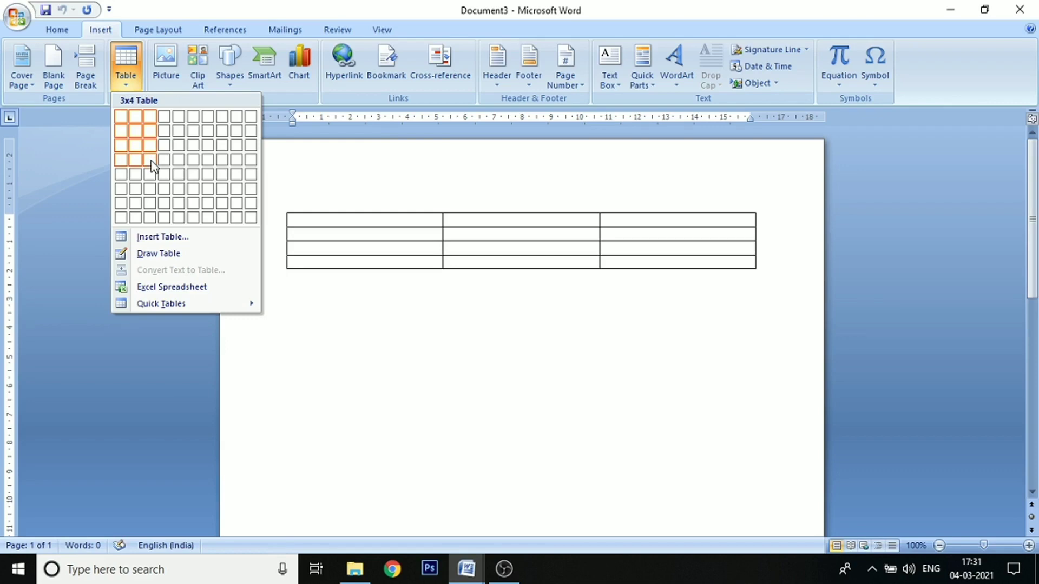
- Insert the 3 × 4 table and move through its header and second-row cells
click(152, 161)
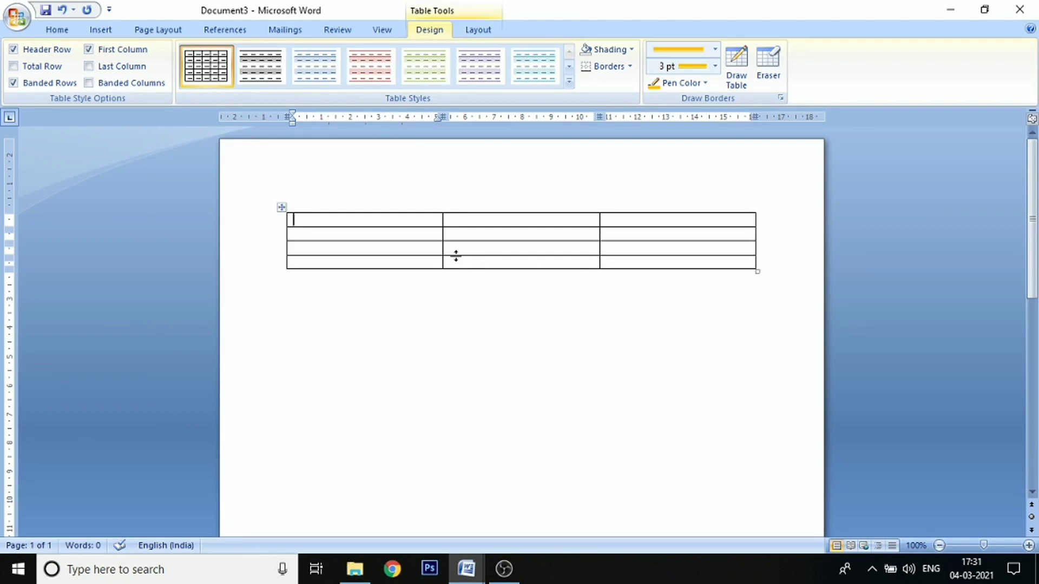
mouse_move(520, 240)
key(Tab)
key(Tab)
key(Tab)
key(Tab)
click(340, 220)
key(Down)
key(Tab)
key(Tab)
key(shift+Tab)
key(shift+Tab)
key(Tab)
- Type the header row: Sr. No., Name and Class
click(340, 220)
text(S)
text(r. No.)
key(Tab)
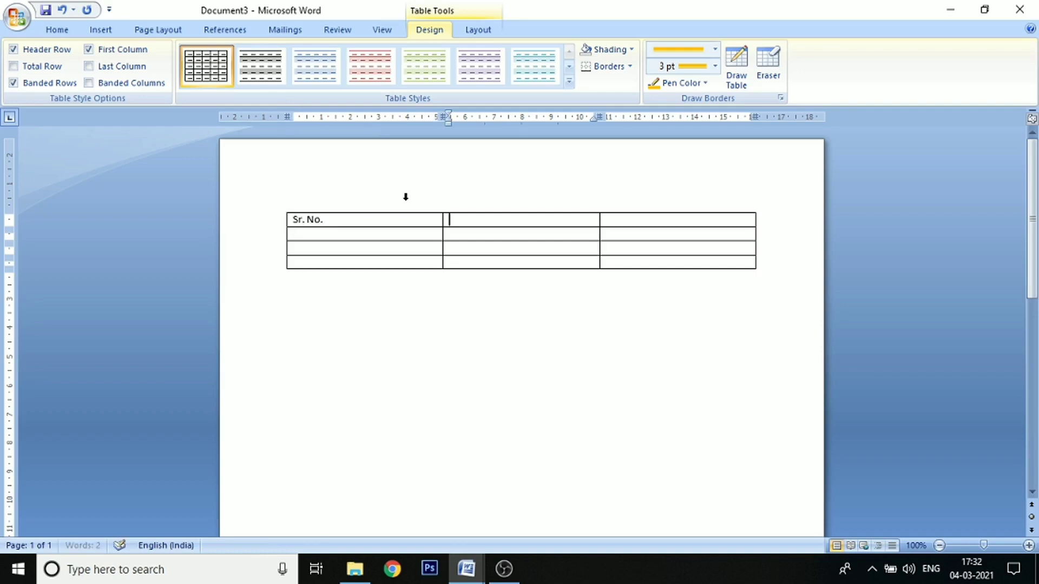
text(Nam)
text(e)
key(Tab)
text(Clas)
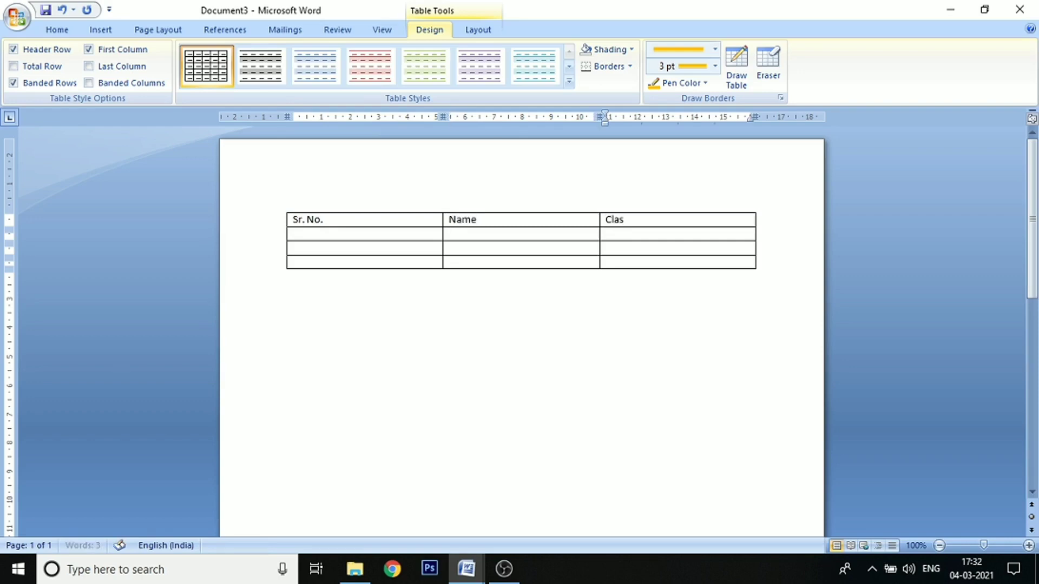
text(s)
- Fill the first data row with 1., the first student's name and class B.A.1st
key(Tab)
text(1.)
key(Tab)
text(Amit)
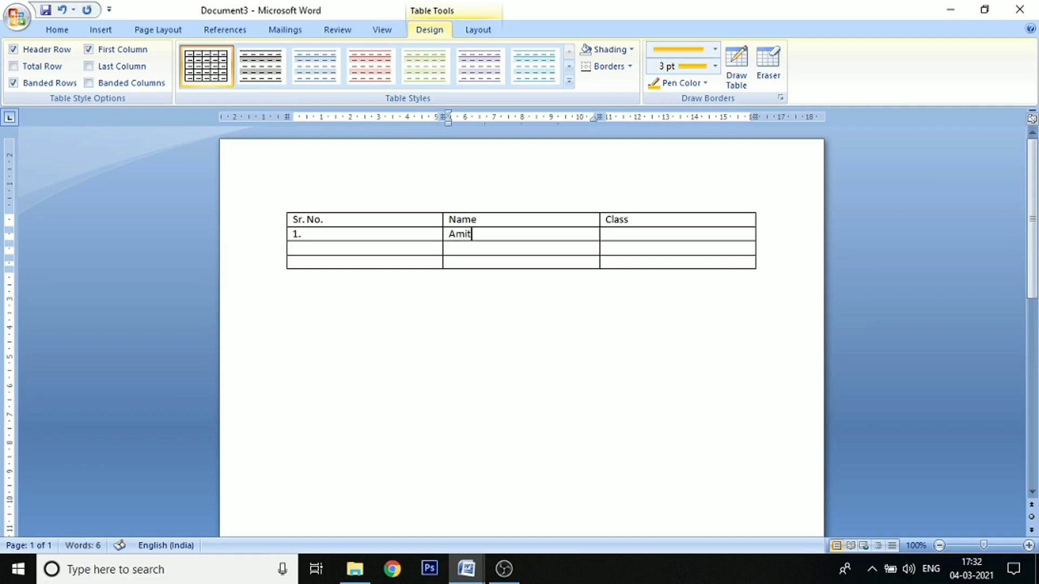
key(Tab)
text(B.)
text(a.)
key(BackSpace)
key(BackSpace)
text(A.1st)
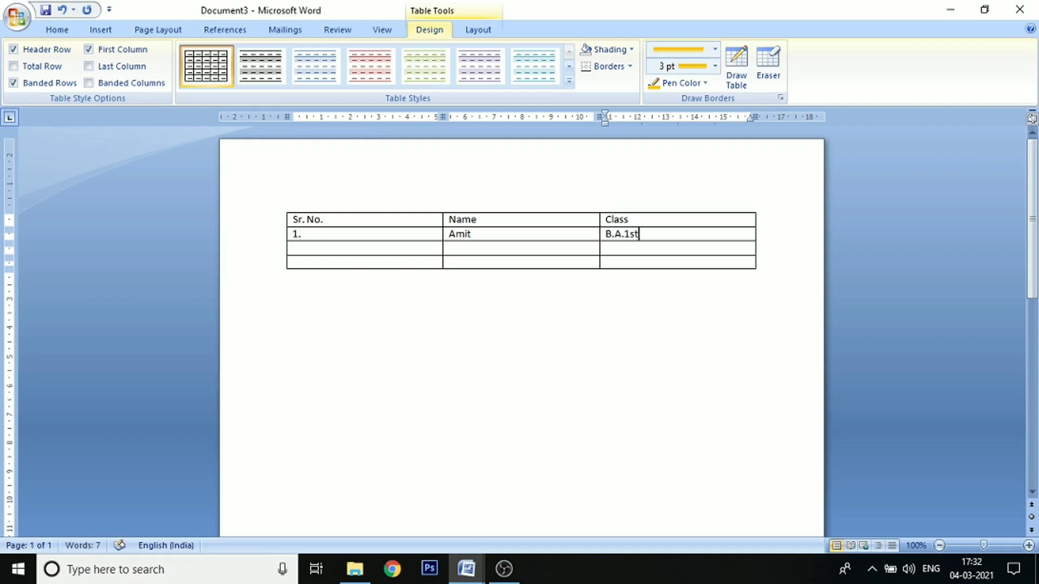
key(Tab)
- Fill the second data row with 2., the second student's name and class B.A.1st
text(2.)
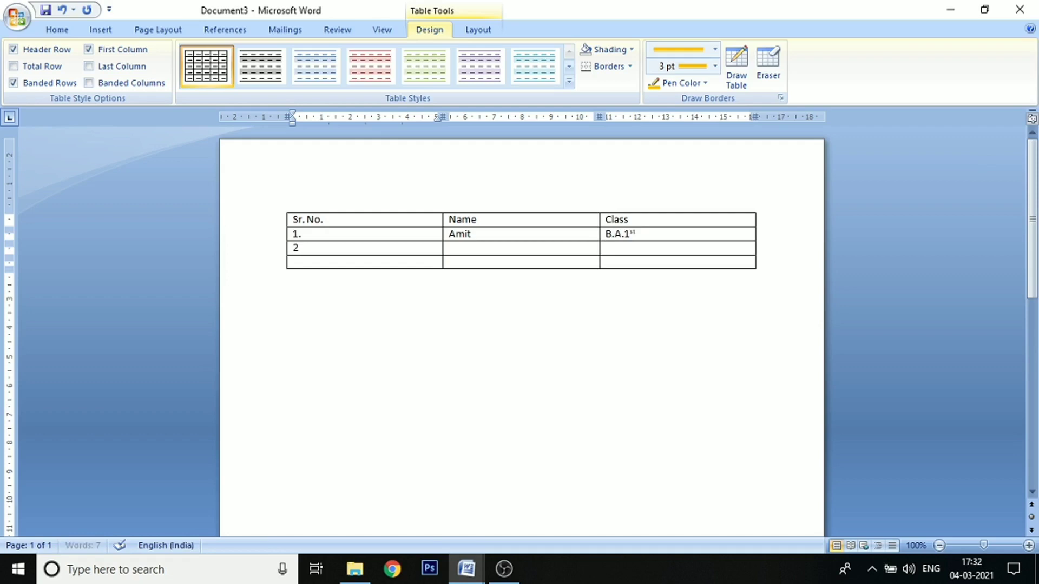
key(Tab)
text(Am)
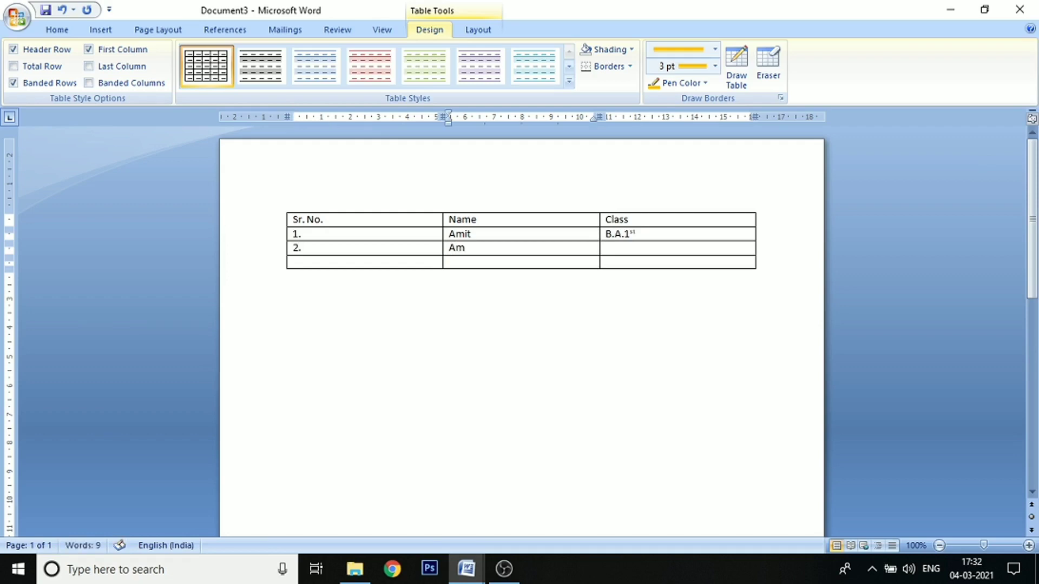
text(an)
key(Tab)
text(B.a)
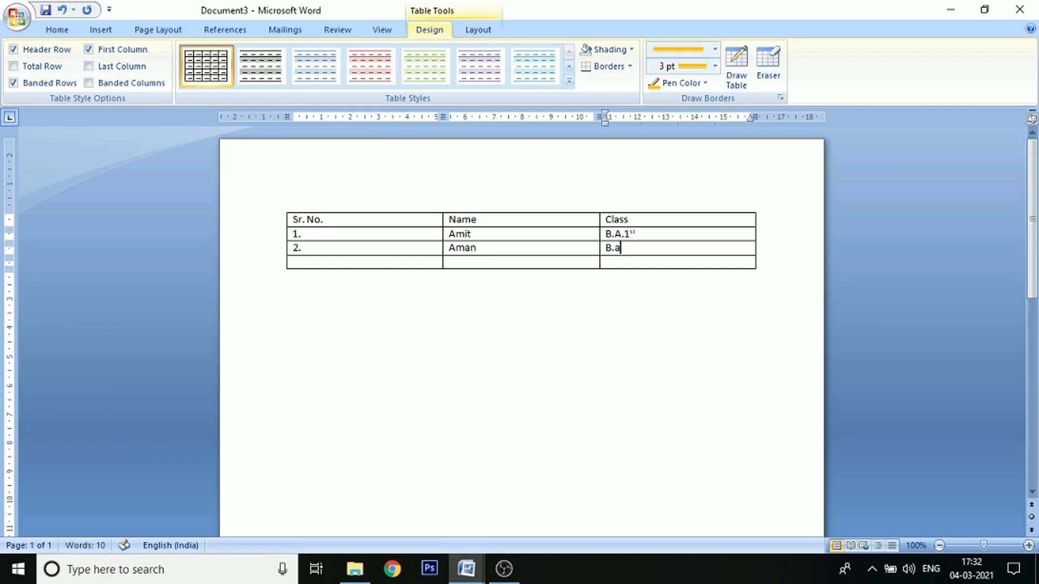
key(BackSpace)
text(A.)
text(1s)
text(t)
key(Tab)
- Fill the third data row with 3., the third student's name and class B.A.1st
text(3.)
key(Tab)
text(Sumit)
key(Tab)
text(B.)
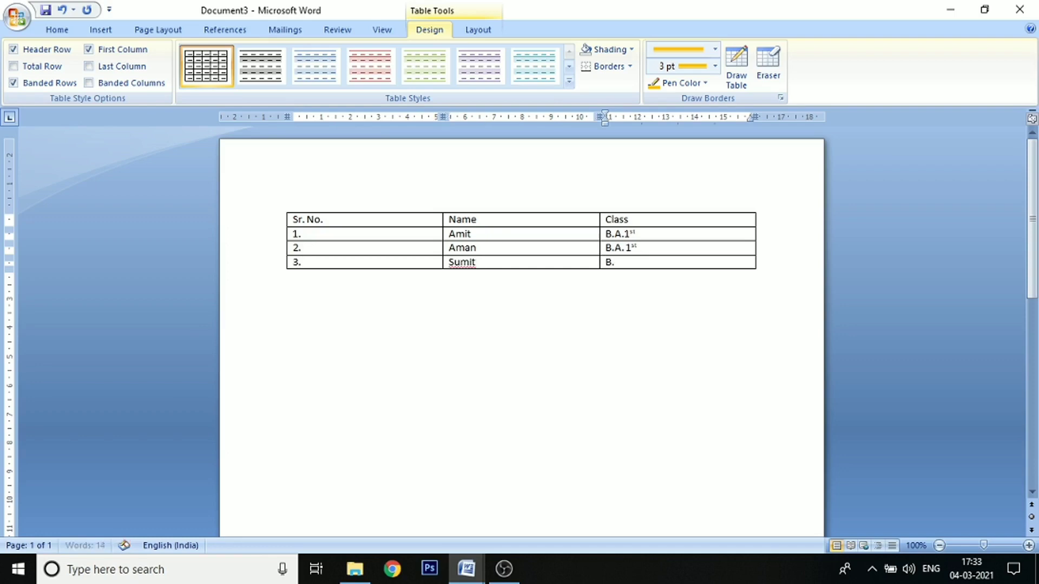
text(A.)
text(1st)
- Add a blank row below rows 1 and 2, then select the rows from row 2 down
click(767, 231)
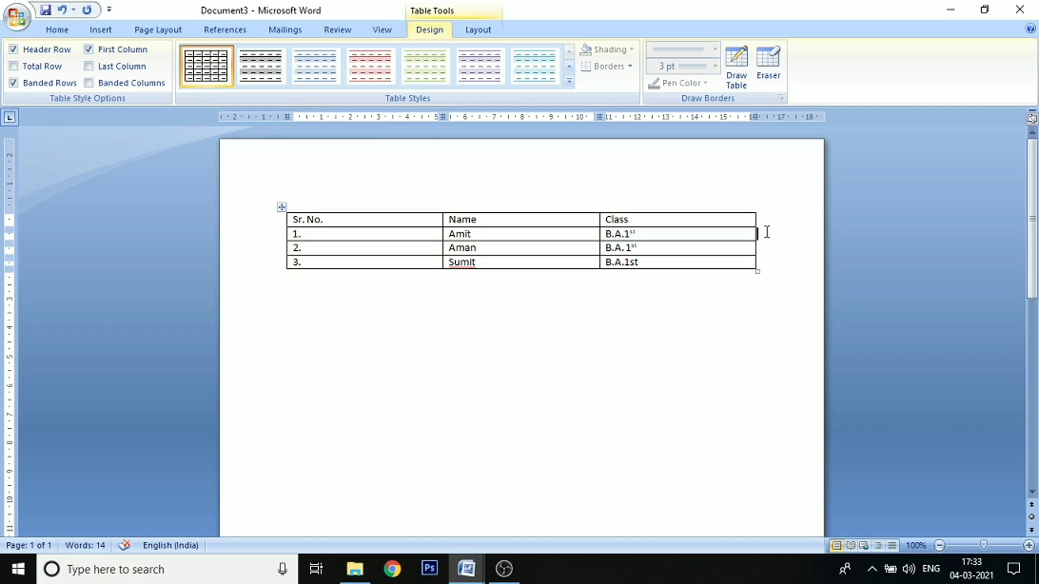
key(Return)
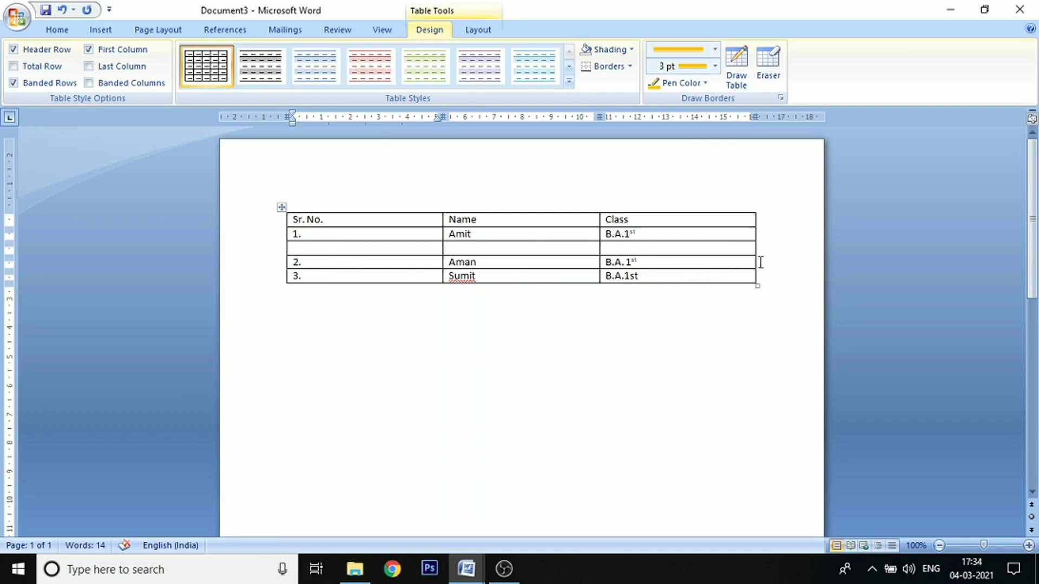
click(758, 261)
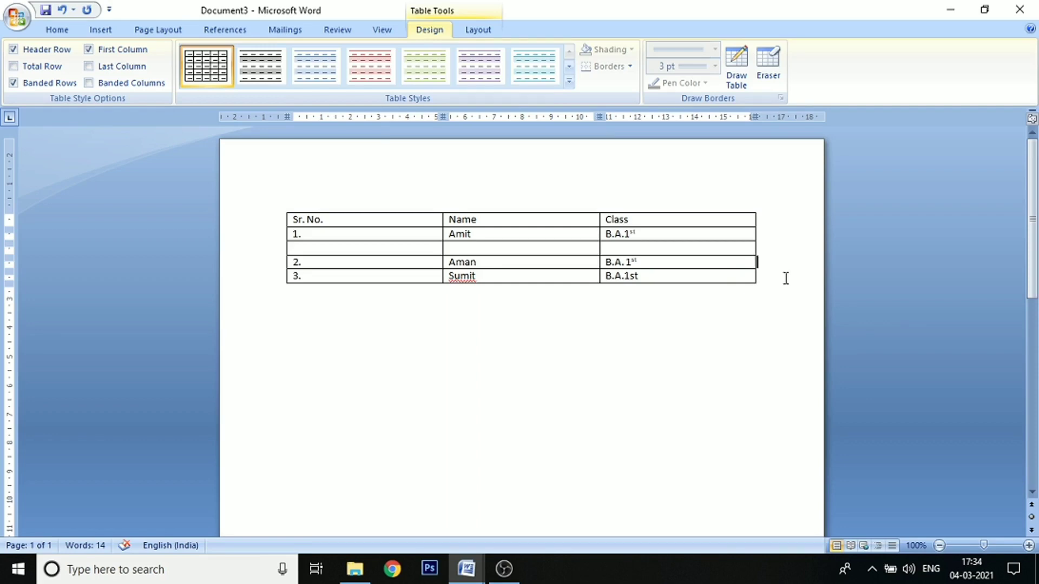
key(Return)
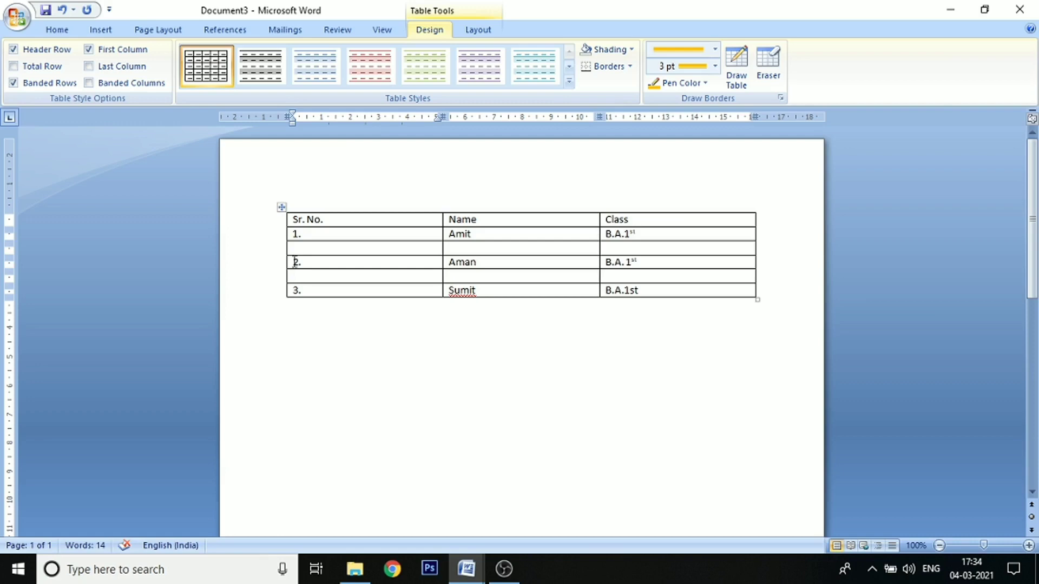
drag(289, 265, 715, 292)
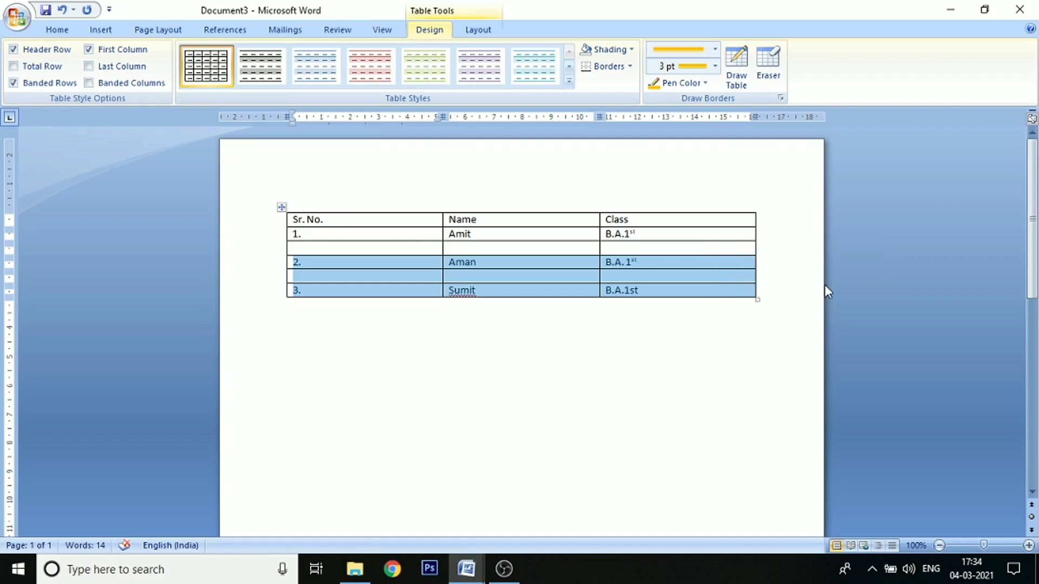
- Split the table with Ctrl+Shift+Enter so rows 2 and 3 each form their own table
key(ctrl+shift+Return)
key(ctrl+shift+Return)
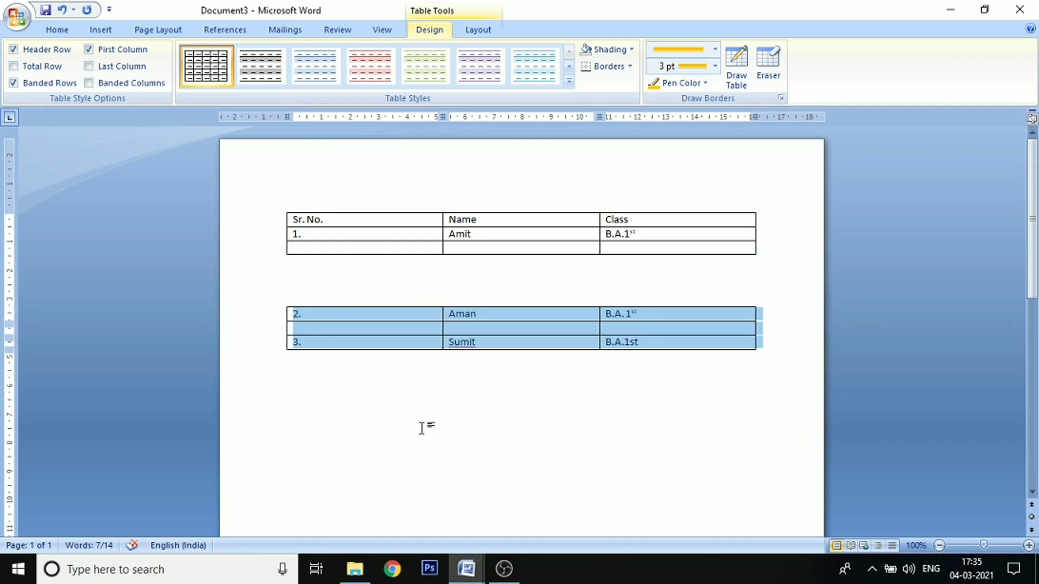
click(339, 427)
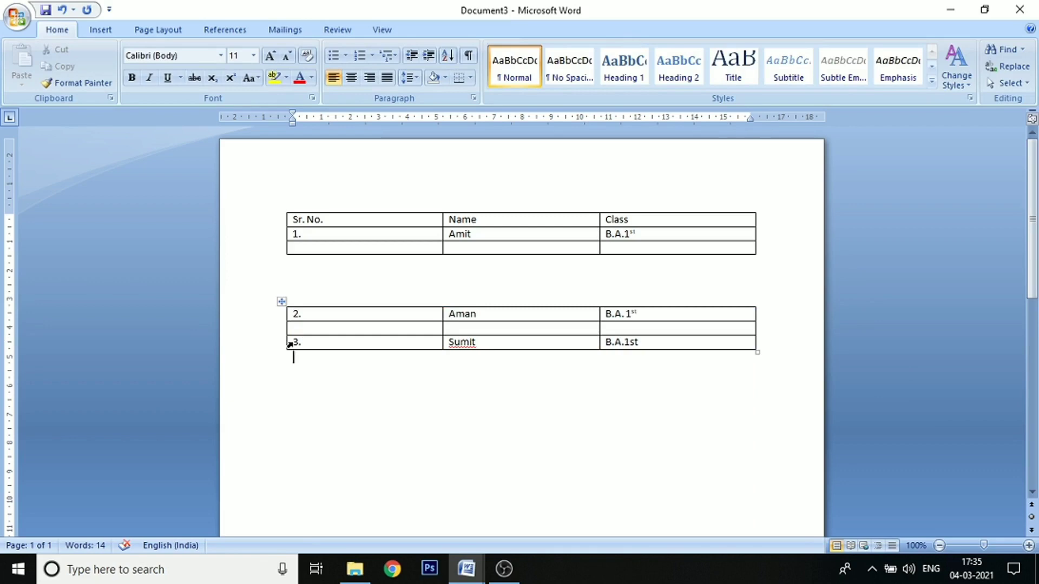
drag(289, 345, 746, 351)
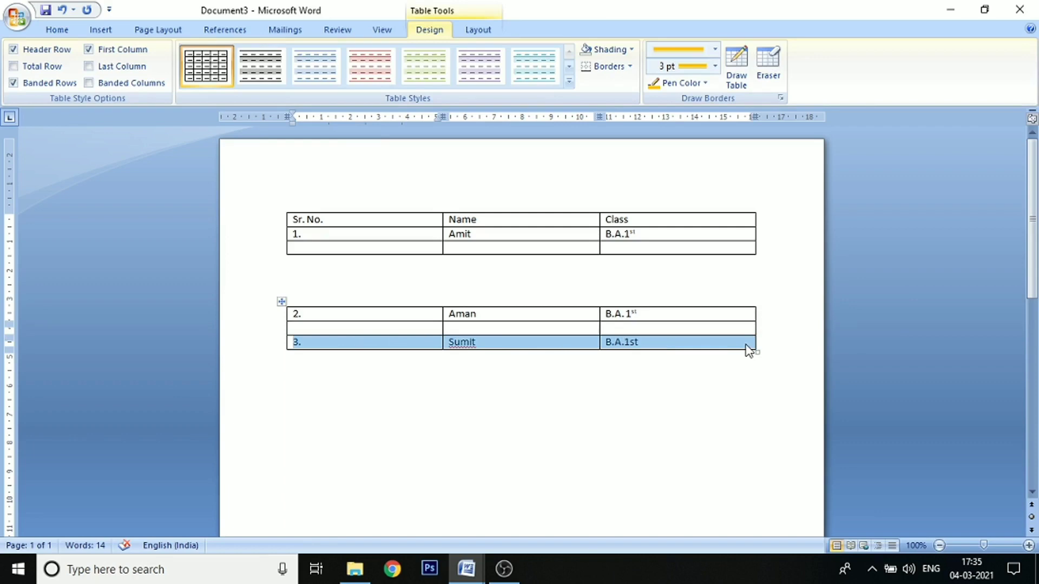
key(ctrl+shift+Return)
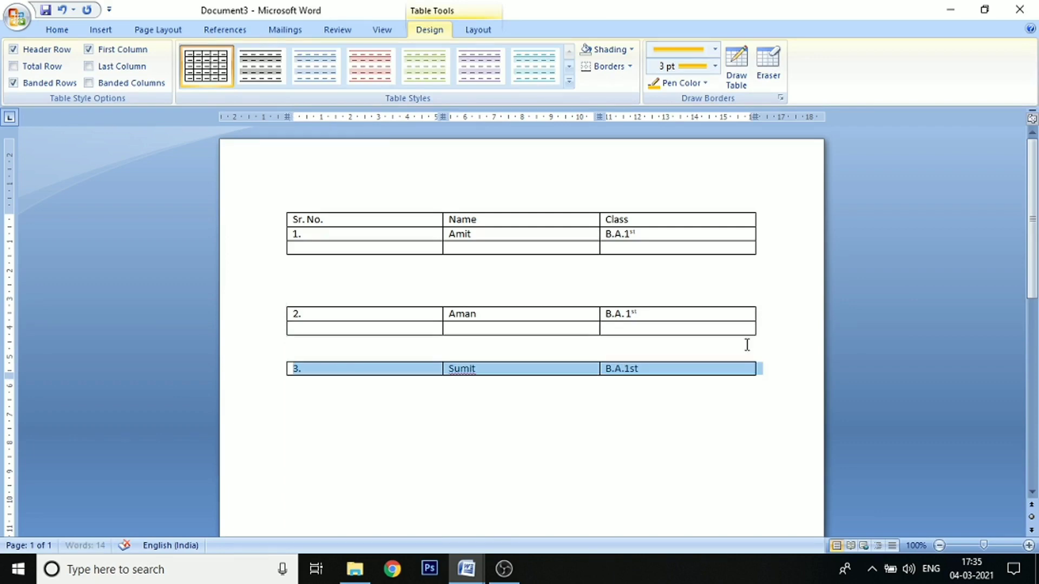
key(ctrl+shift+Return)
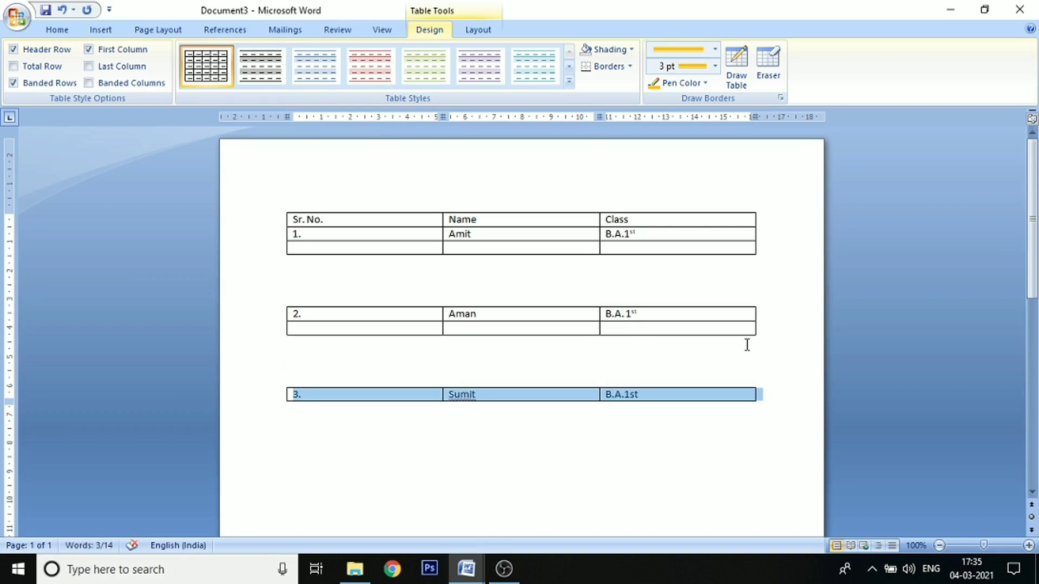
click(576, 468)
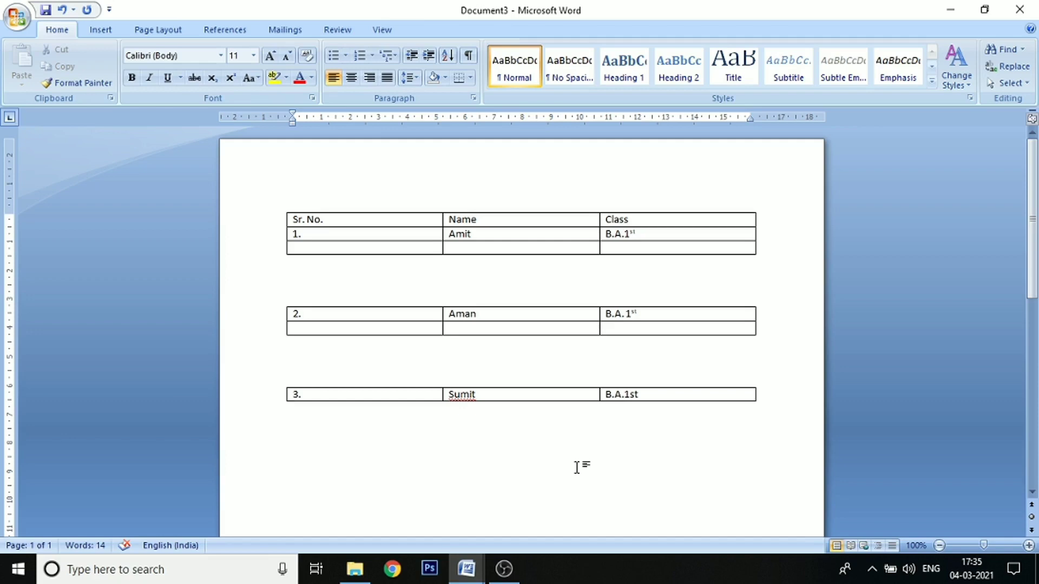
- Move row 3 up with Alt+Shift+Up until it sits directly beneath the first table's header
mouse_move(519, 401)
drag(292, 395, 680, 402)
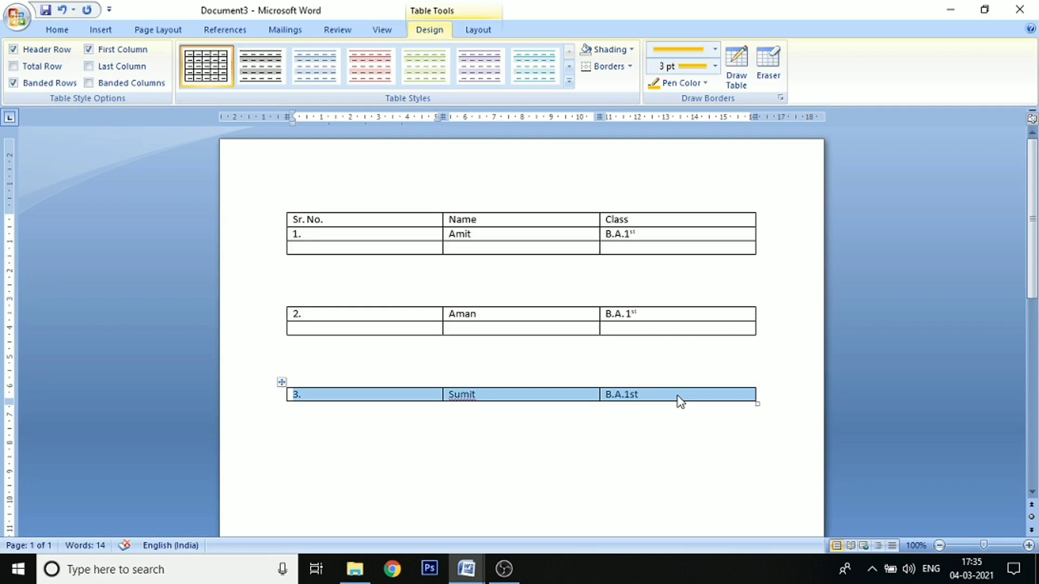
key(alt+shift+Up)
key(alt+shift+Up)
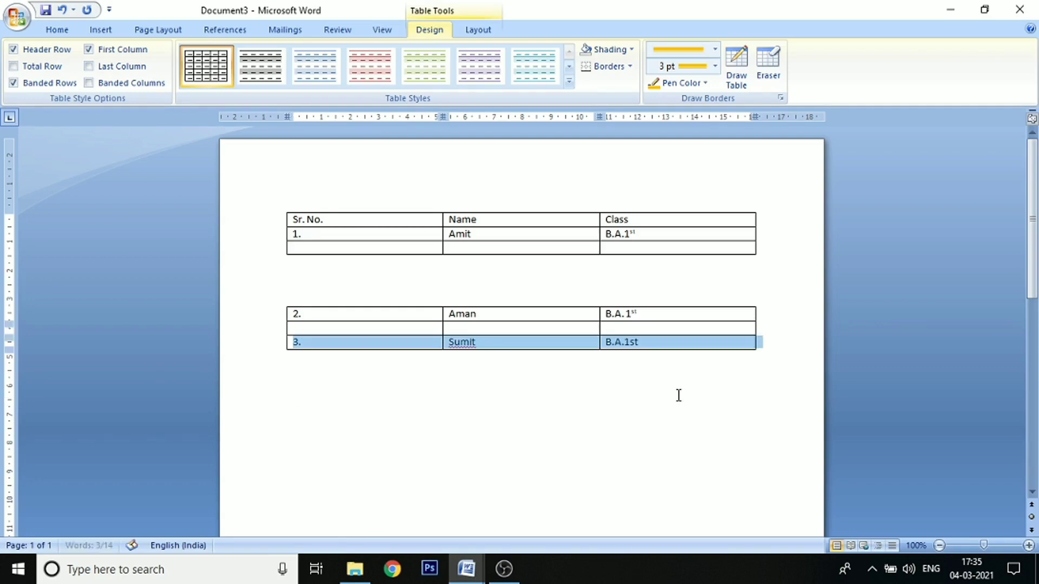
key(alt+shift+Up)
key(alt+shift+Up)
key(alt+shift+Up)
key(alt+shift+Up)
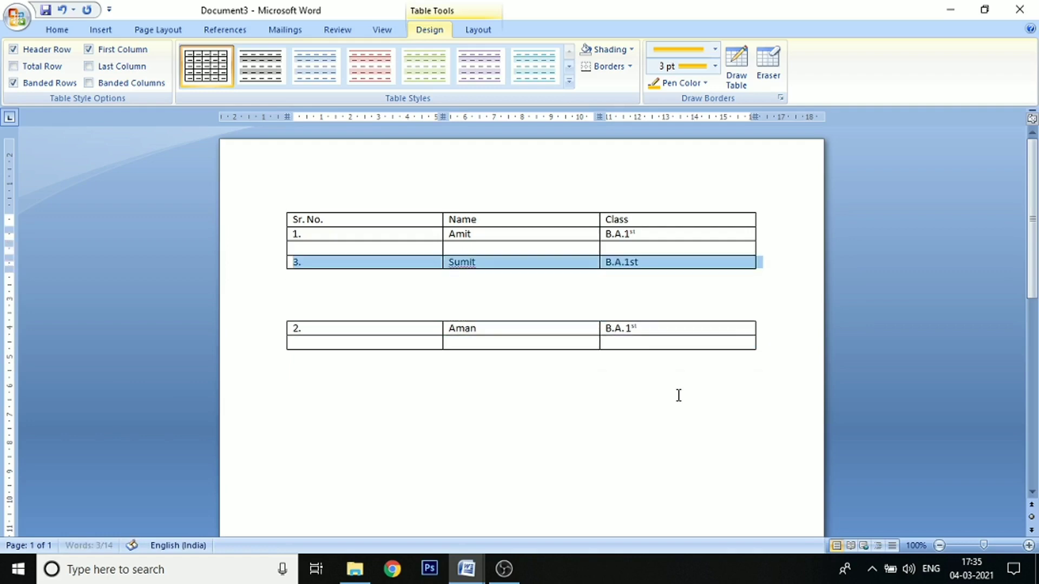
key(alt+shift+Up)
key(alt+shift+Up)
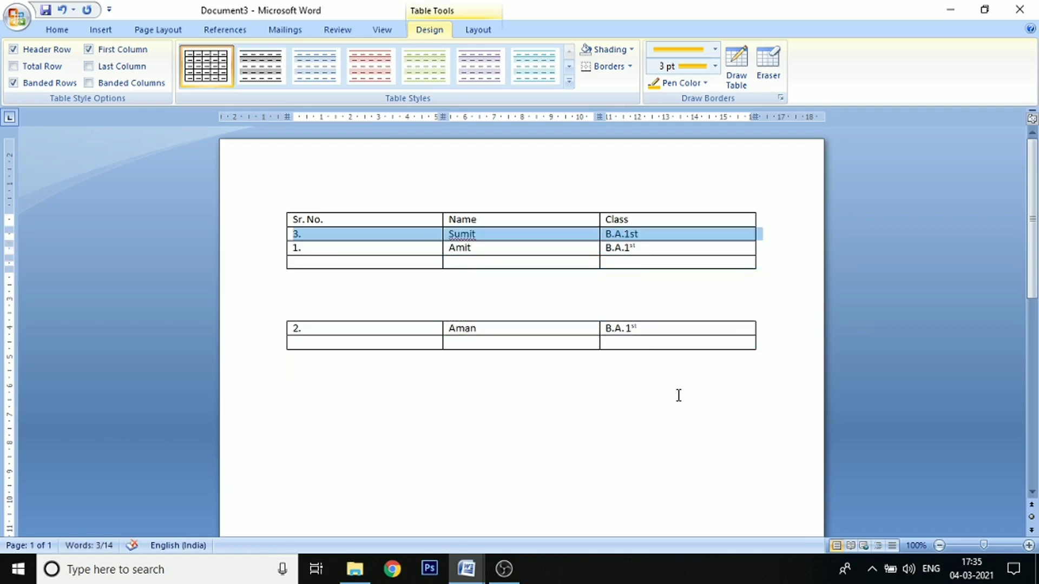
click(332, 248)
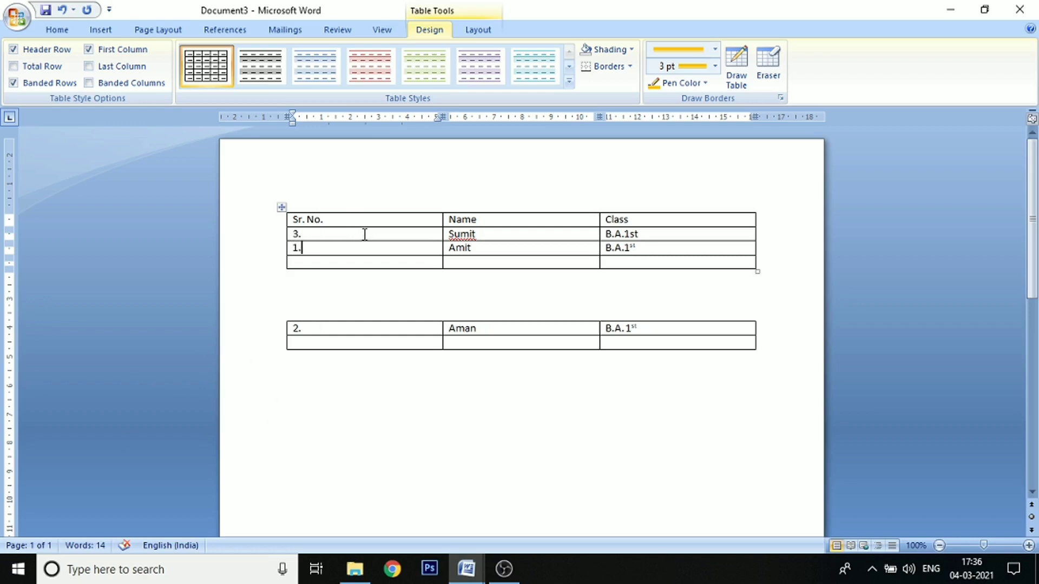
- Insert a blank column at the table's far left and another between Sr. No. and Name
right_click(365, 234)
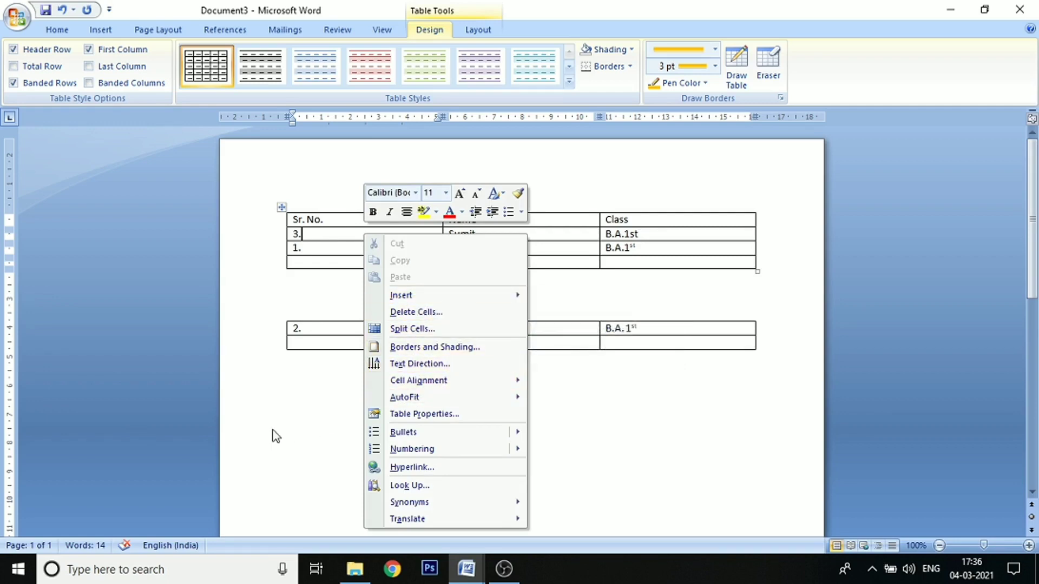
key(Escape)
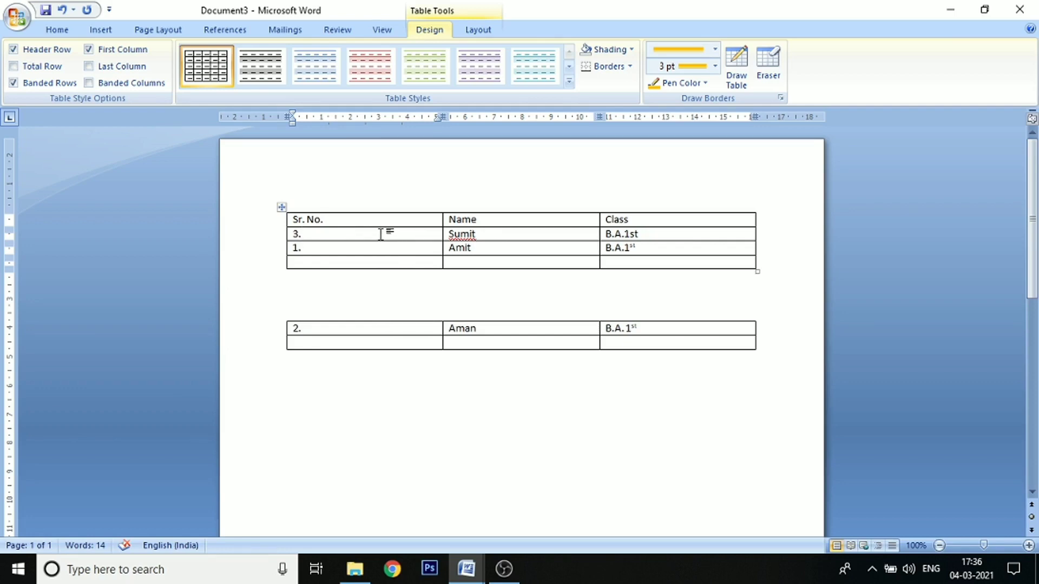
right_click(339, 234)
mouse_move(377, 294)
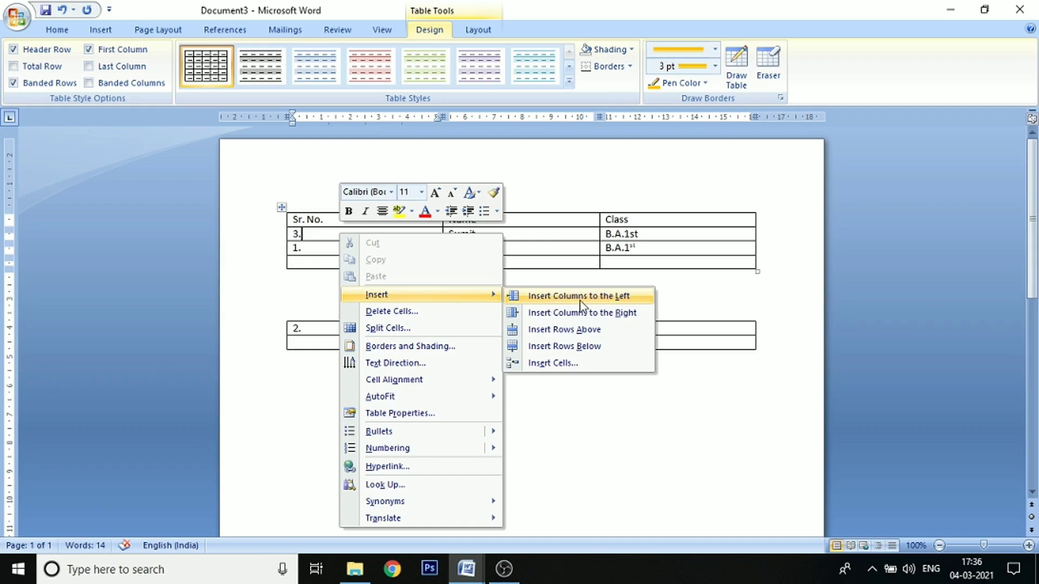
click(583, 301)
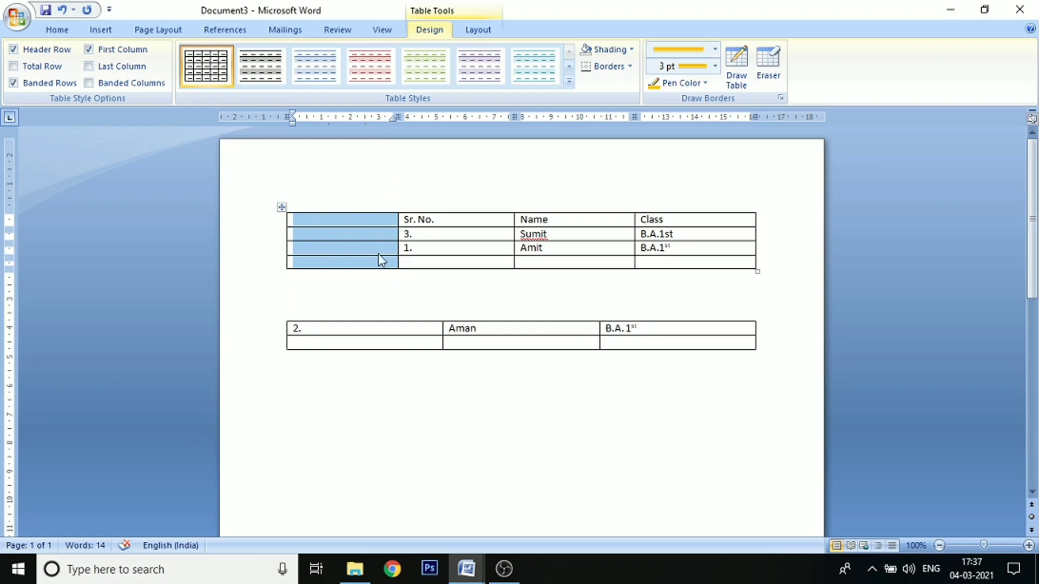
click(428, 234)
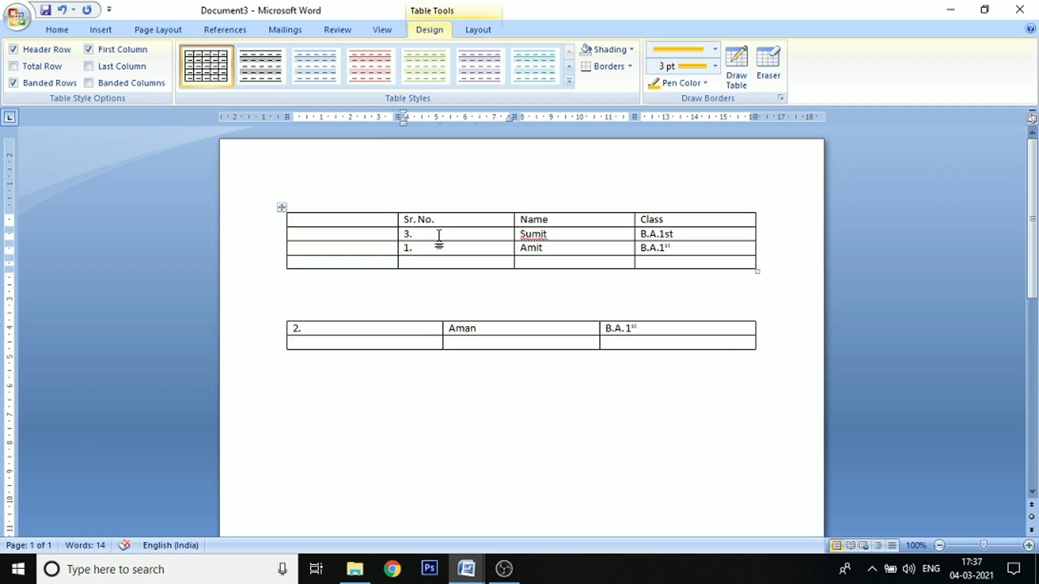
right_click(440, 236)
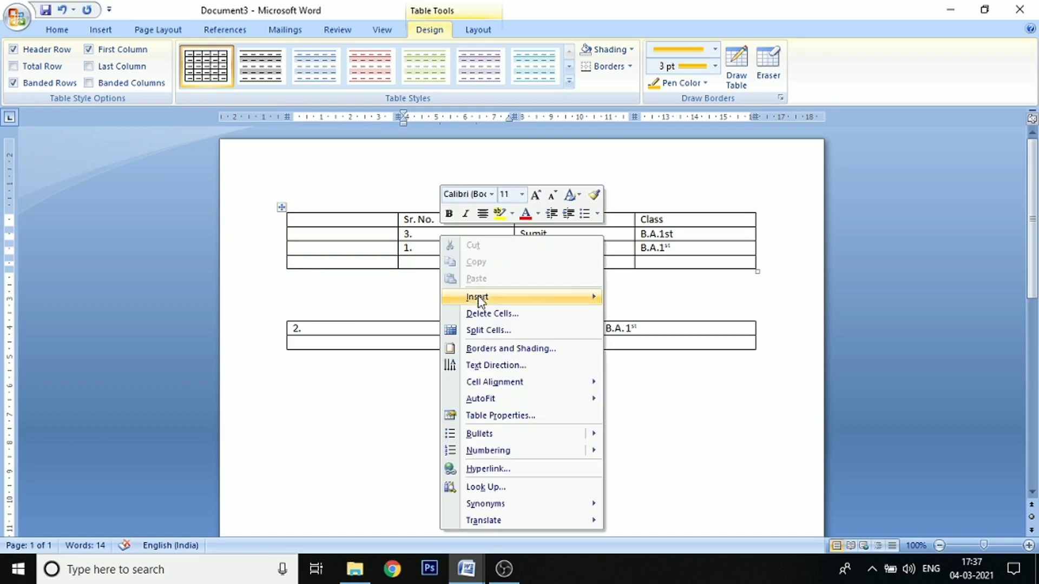
mouse_move(487, 297)
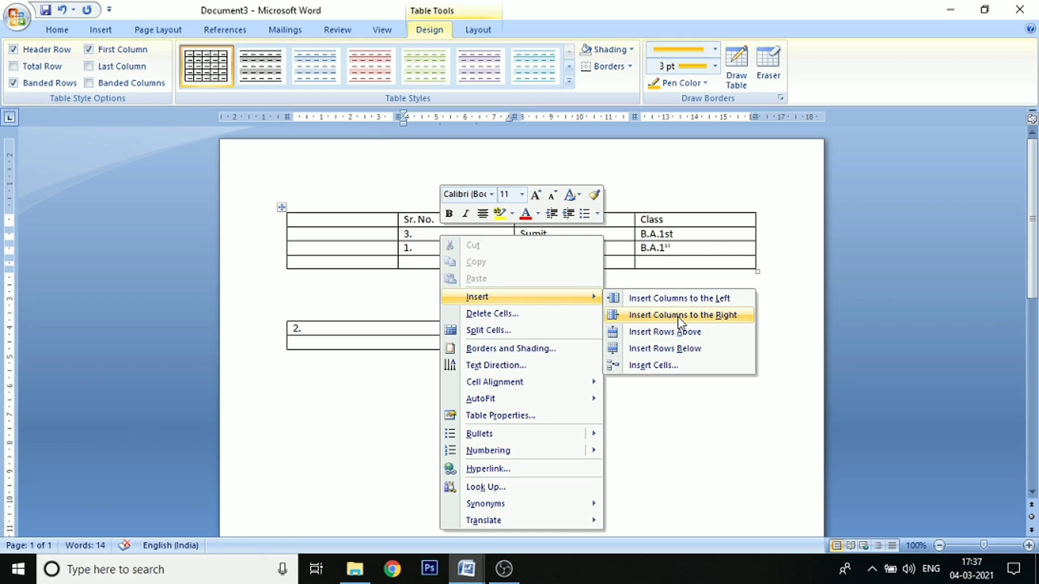
click(680, 319)
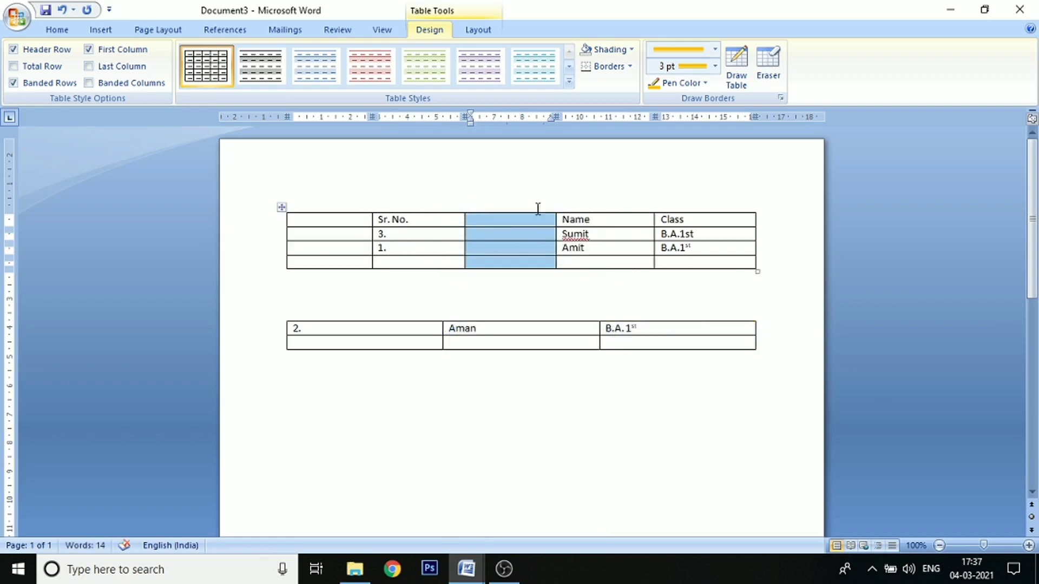
- Insert one empty row above and one empty row below the 3. row
click(434, 234)
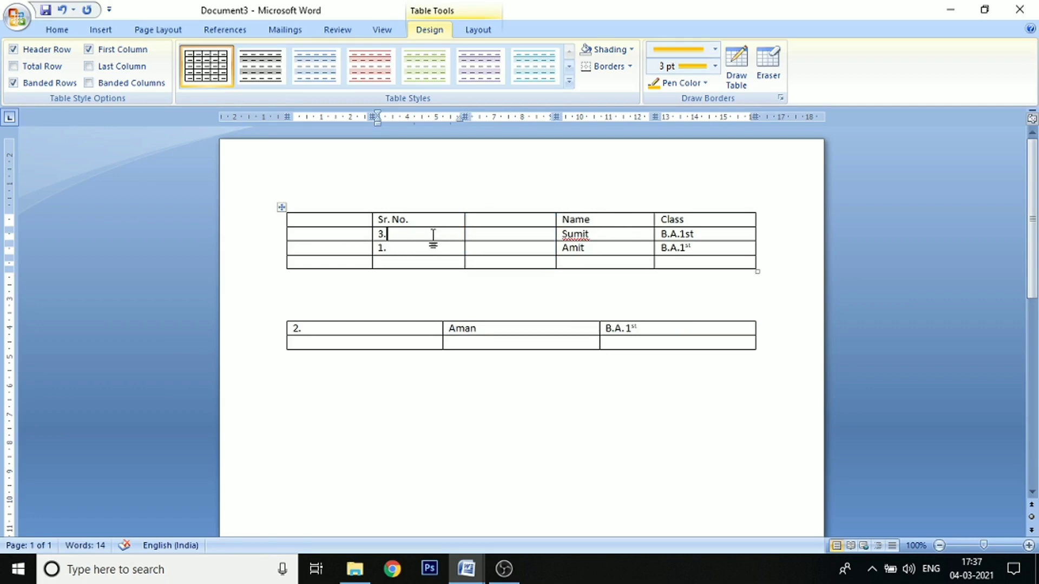
right_click(434, 235)
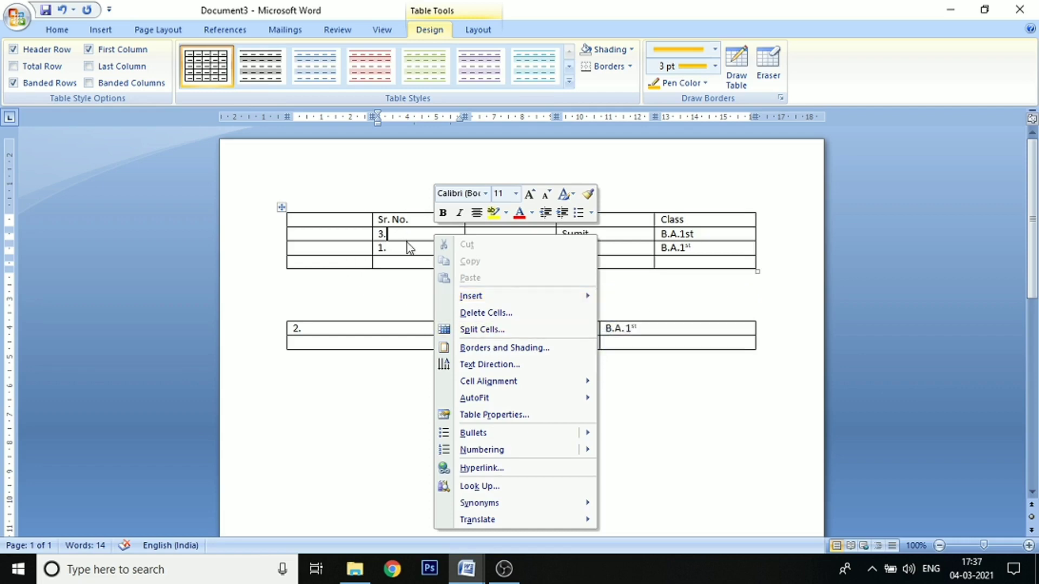
mouse_move(471, 297)
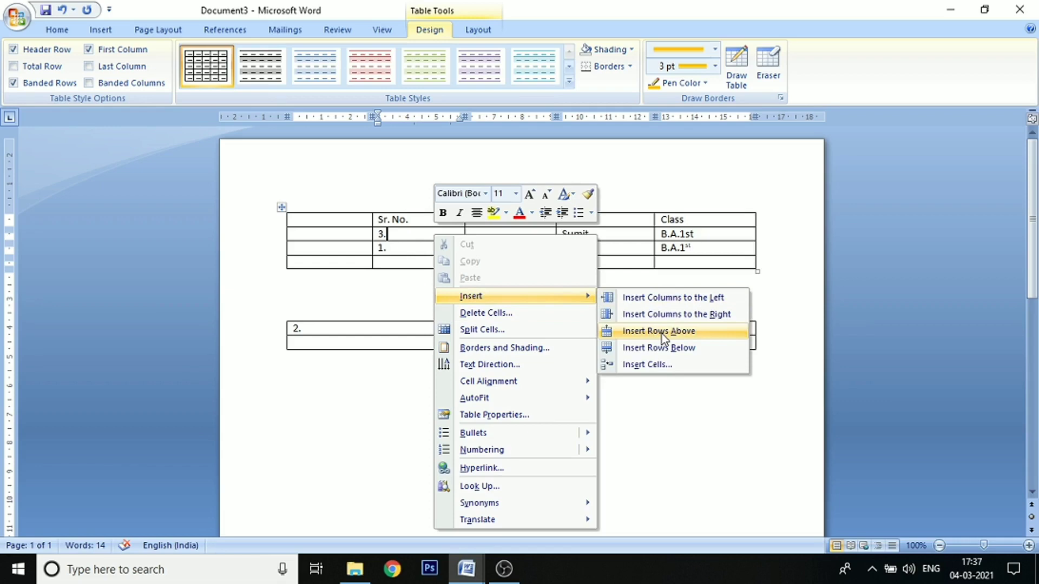
click(661, 334)
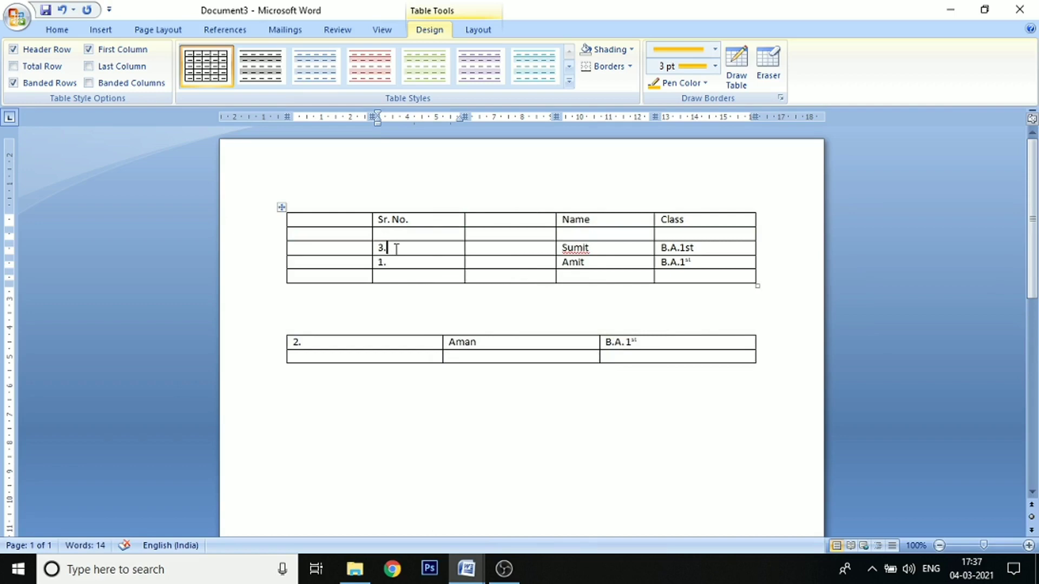
right_click(397, 252)
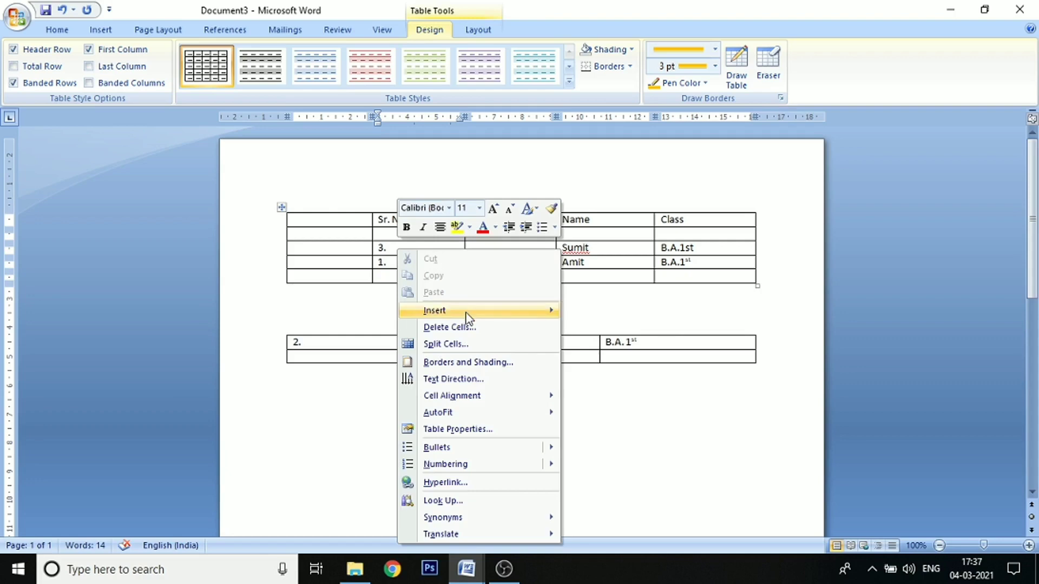
mouse_move(479, 310)
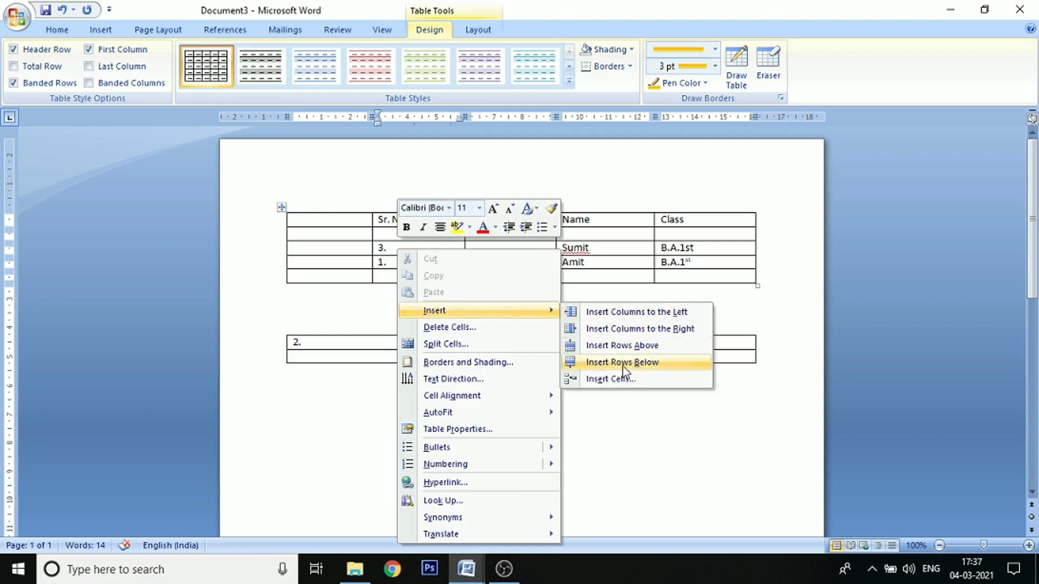
click(626, 364)
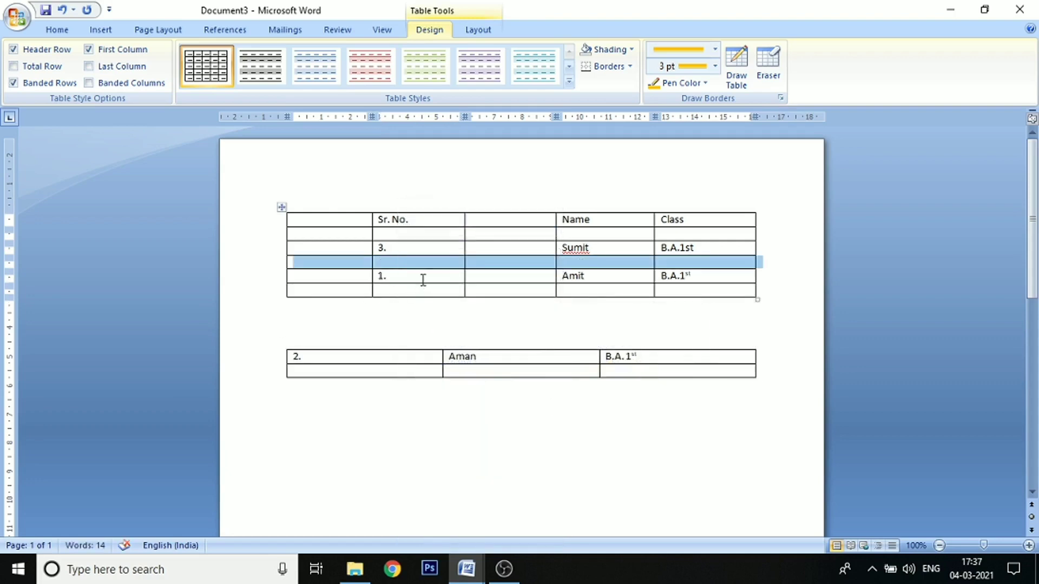
click(420, 277)
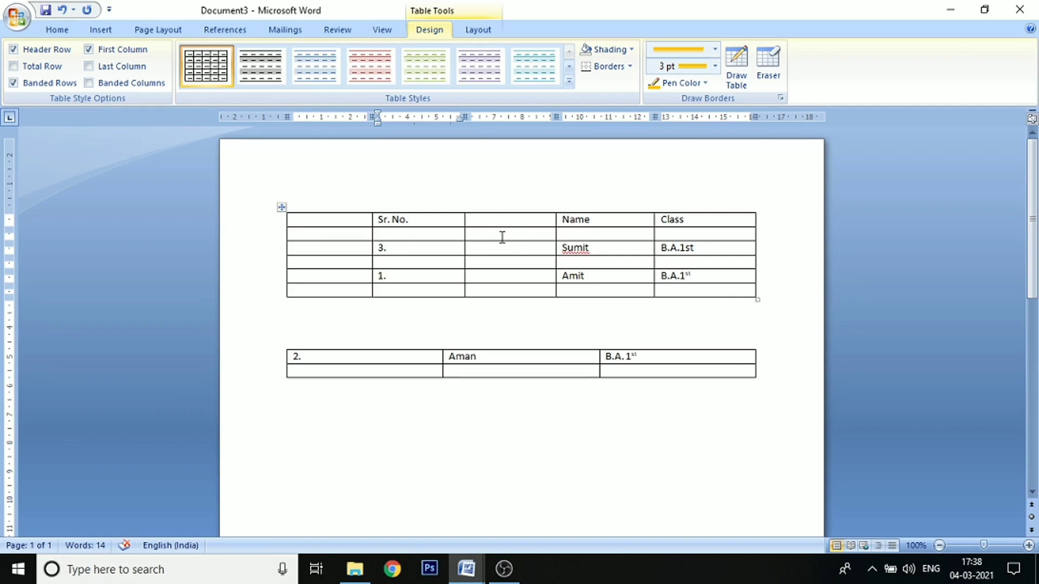
- Delete the empty column between Sr. No. and Name using Delete Cells > Delete entire column
click(503, 235)
right_click(489, 234)
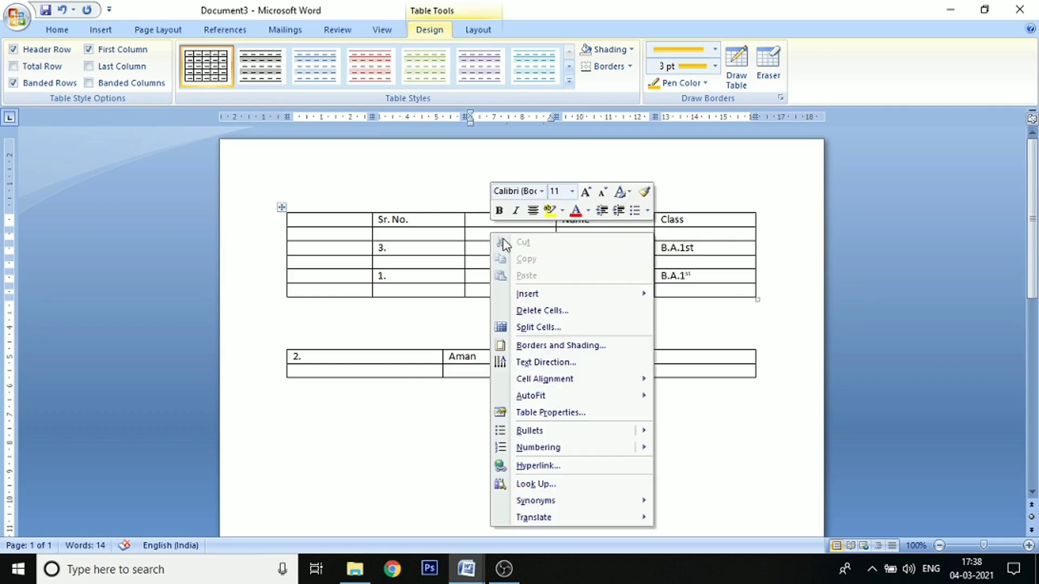
click(555, 312)
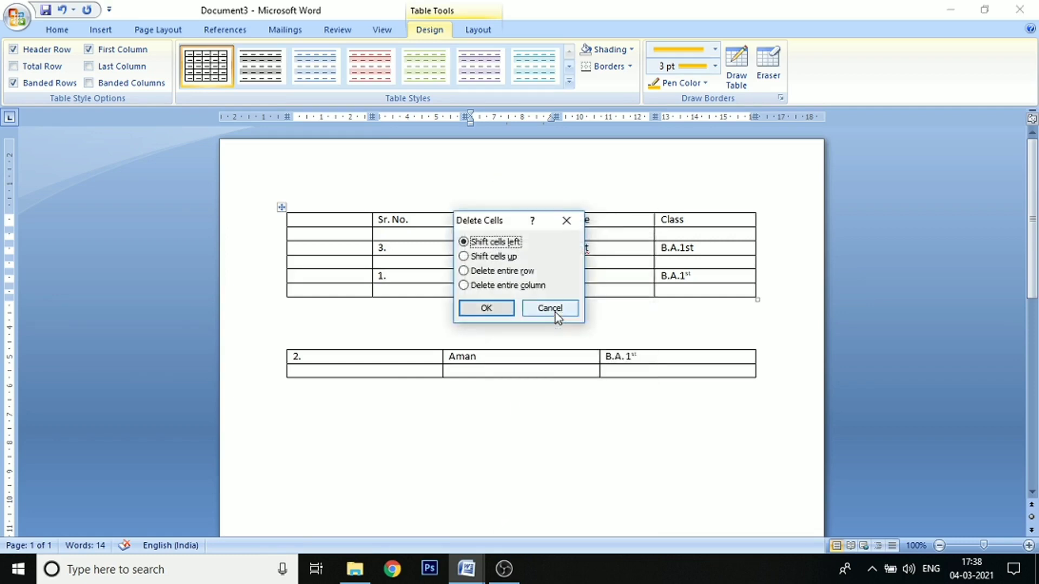
click(507, 286)
click(487, 309)
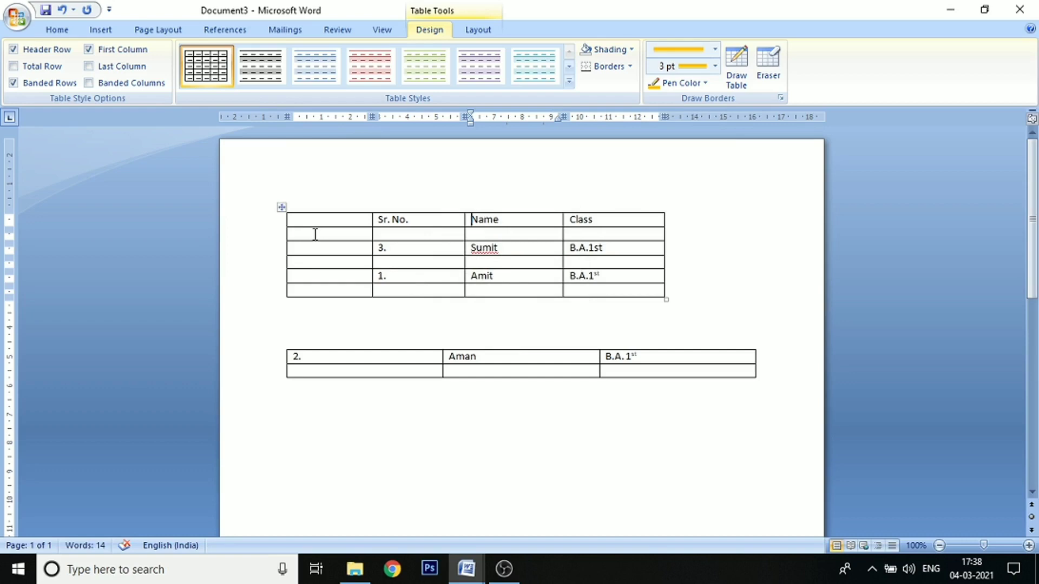
- Select the empty first column and delete it with Delete Columns
click(328, 210)
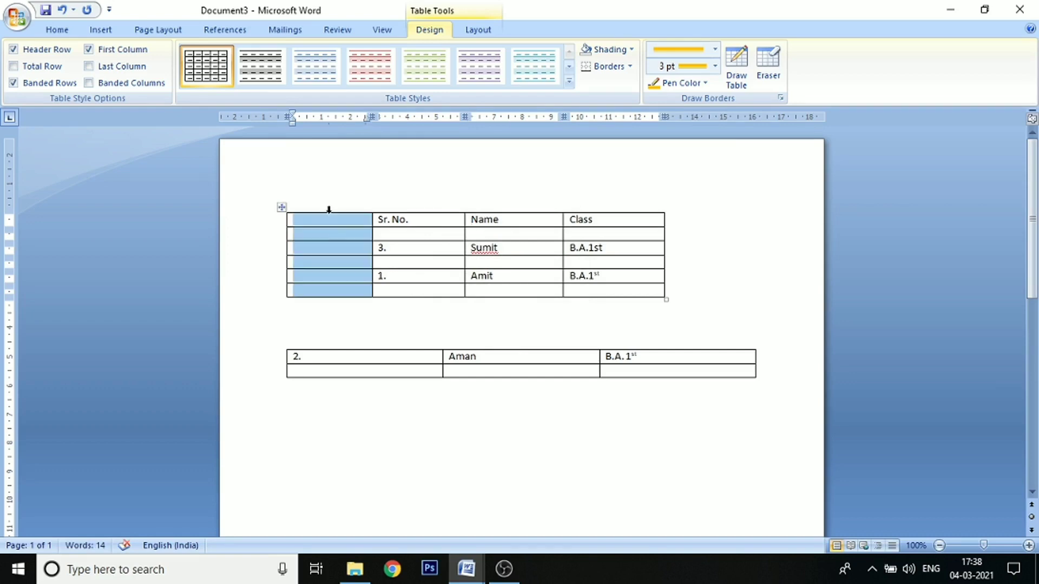
click(314, 237)
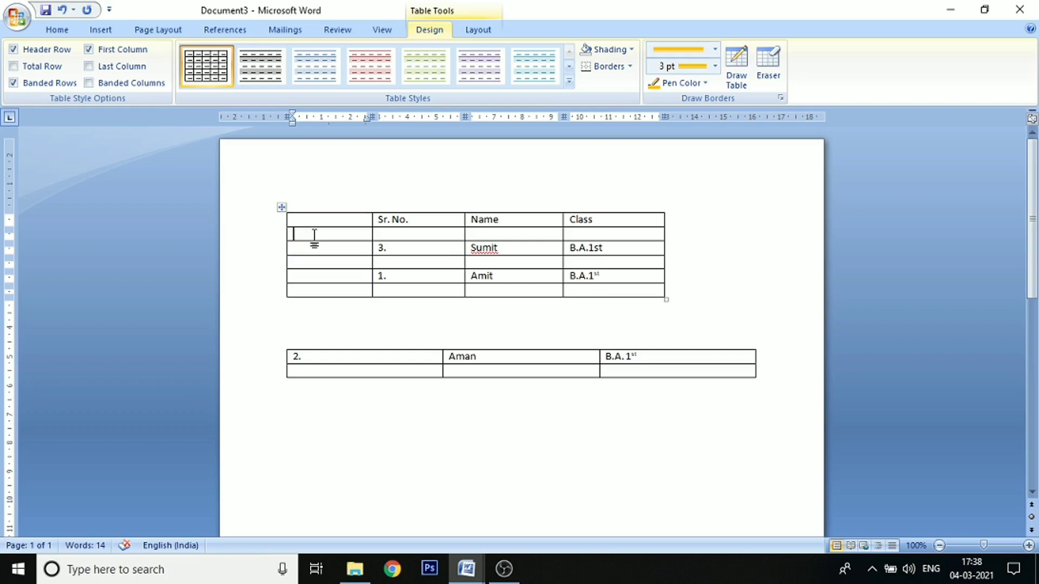
right_click(315, 236)
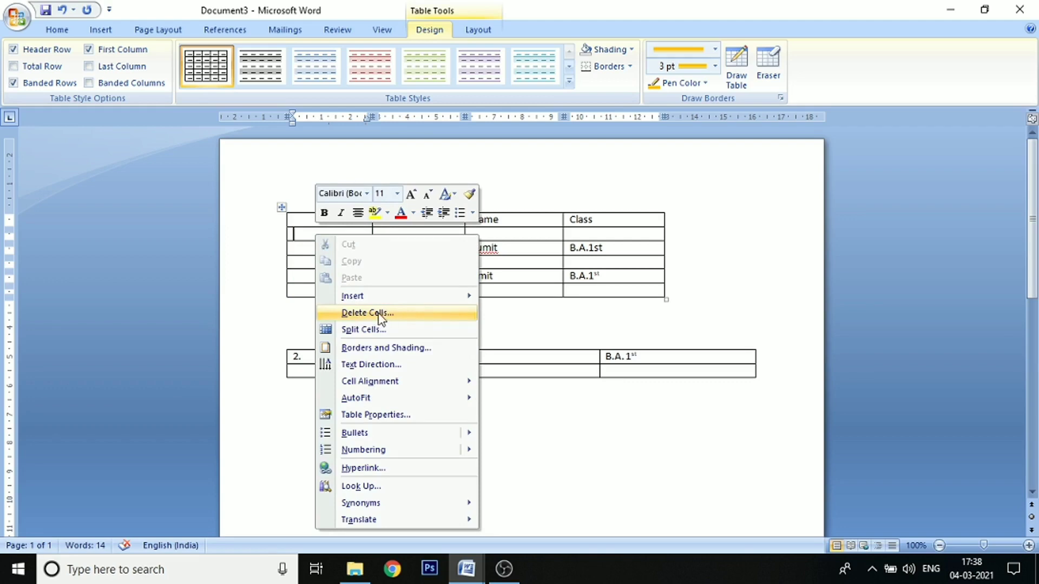
click(304, 238)
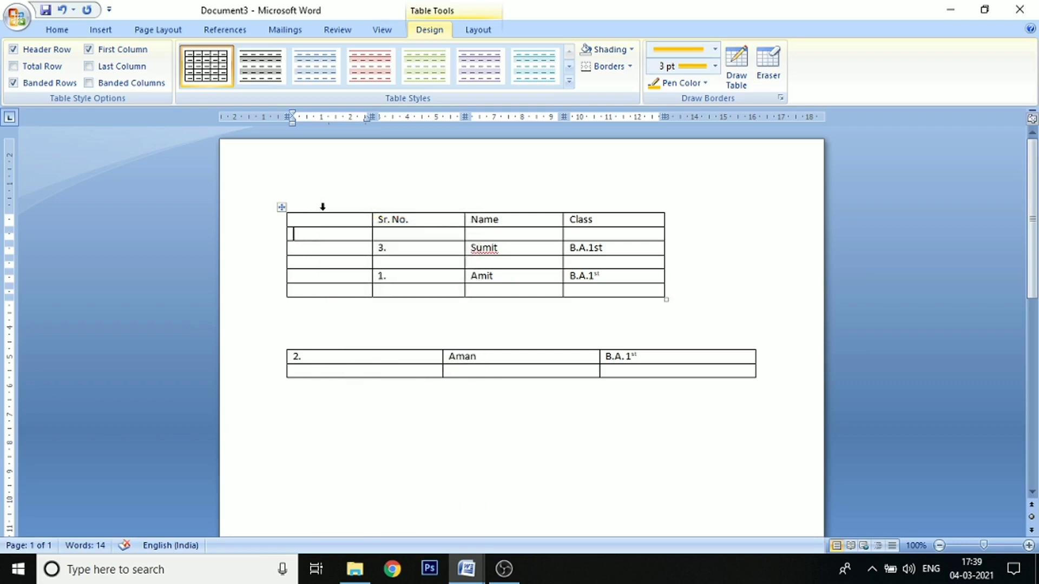
click(322, 207)
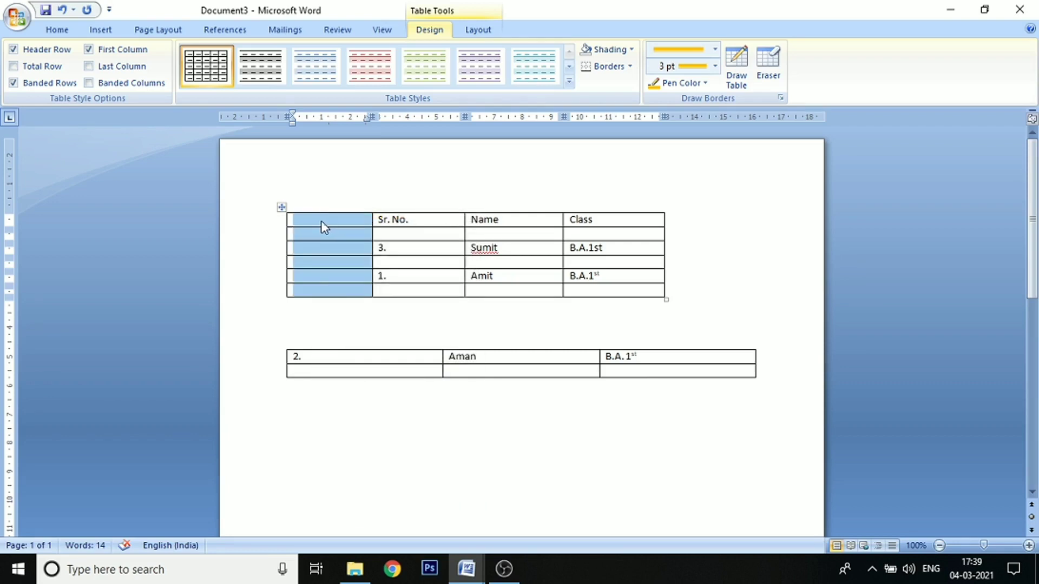
right_click(322, 223)
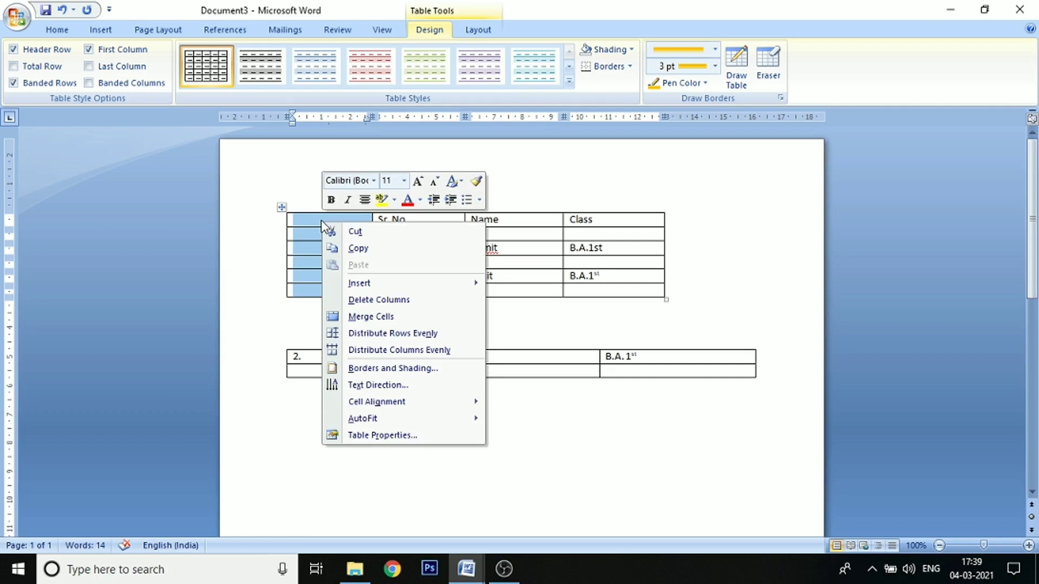
click(372, 301)
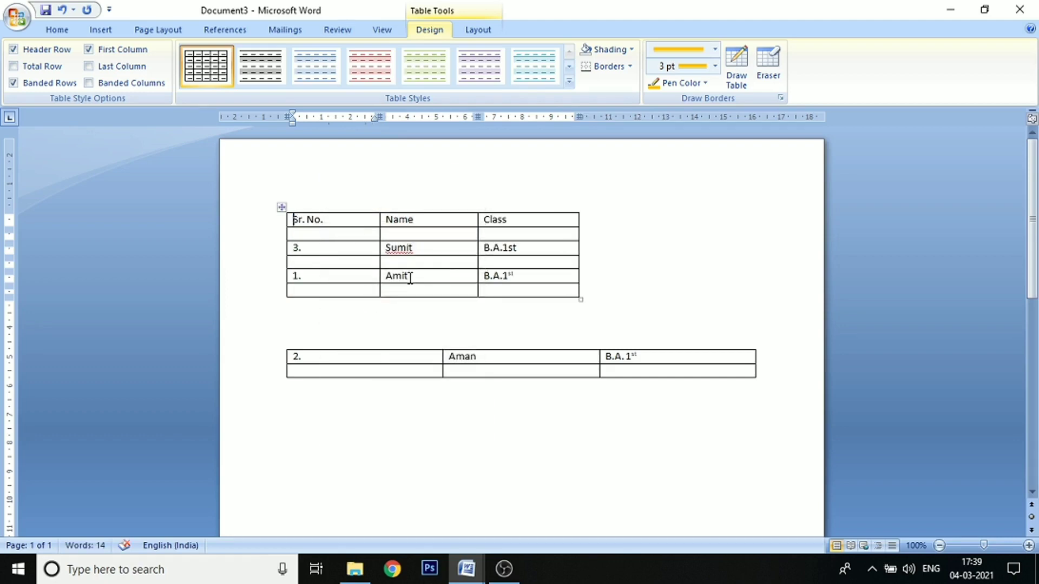
- Delete the empty row directly below the table's header
click(313, 235)
right_click(405, 235)
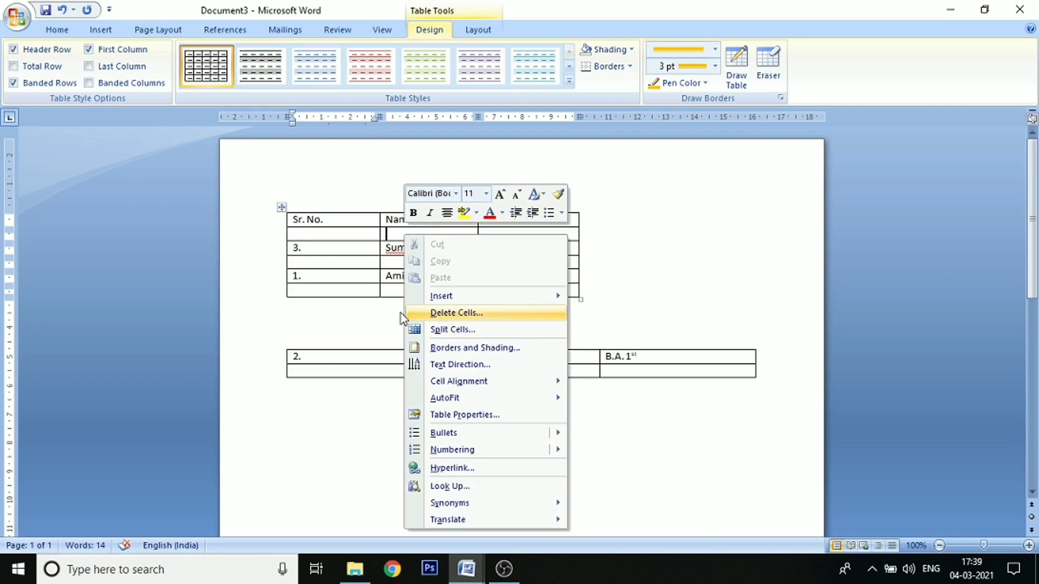
click(328, 237)
drag(328, 236, 536, 234)
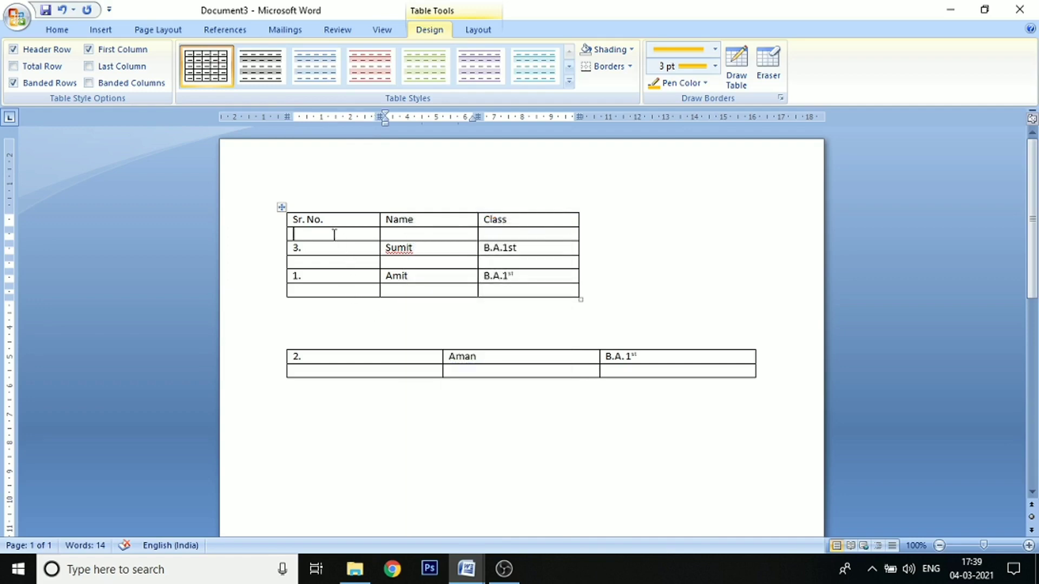
right_click(438, 241)
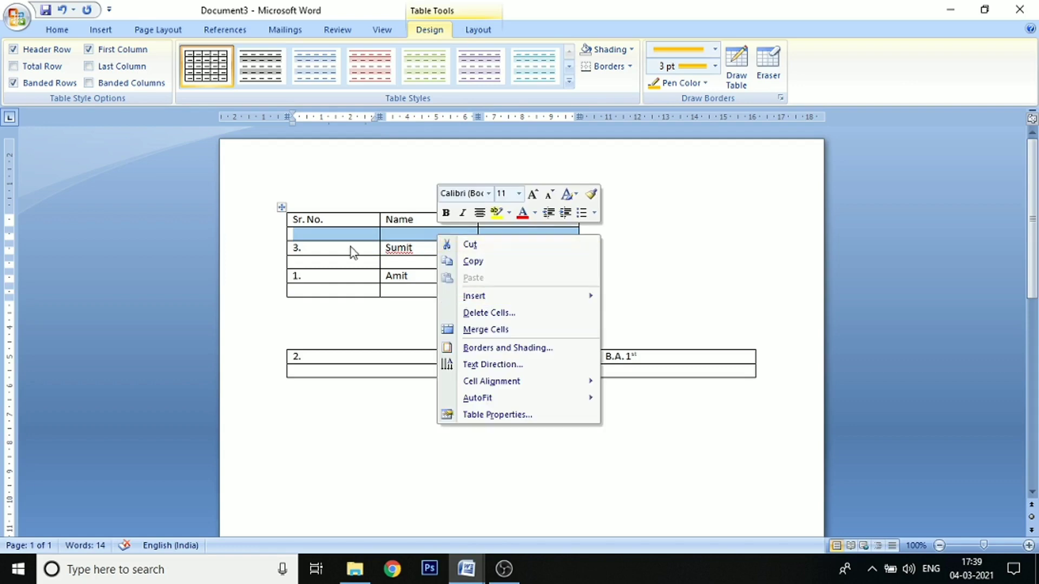
key(m)
click(351, 236)
right_click(343, 235)
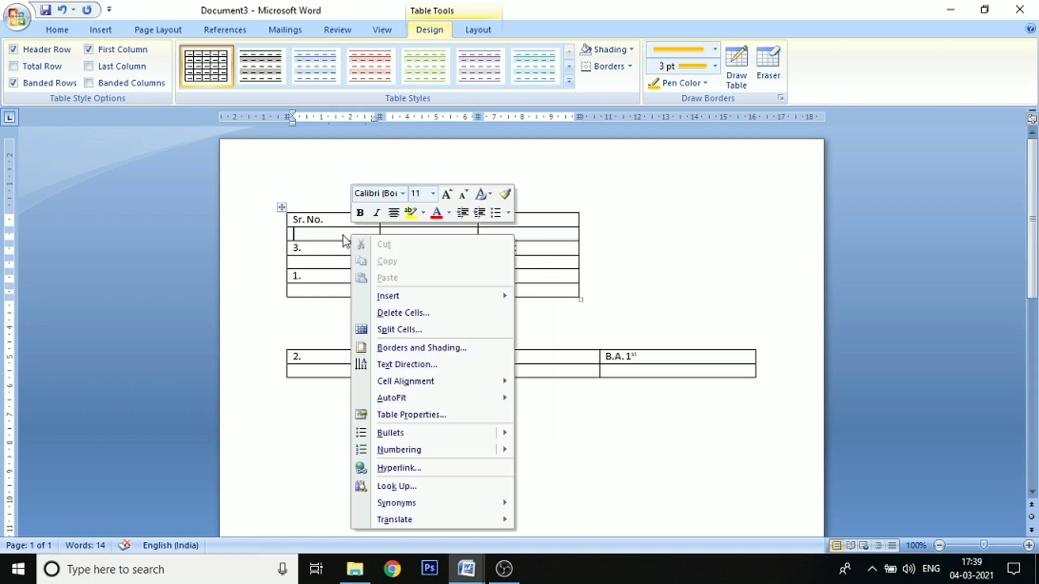
click(274, 238)
click(276, 244)
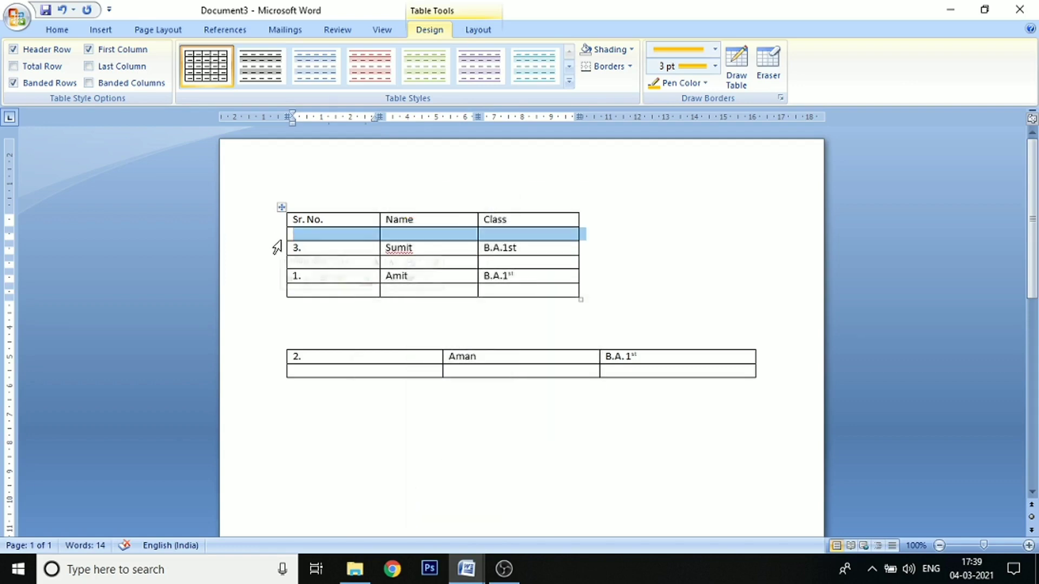
right_click(317, 240)
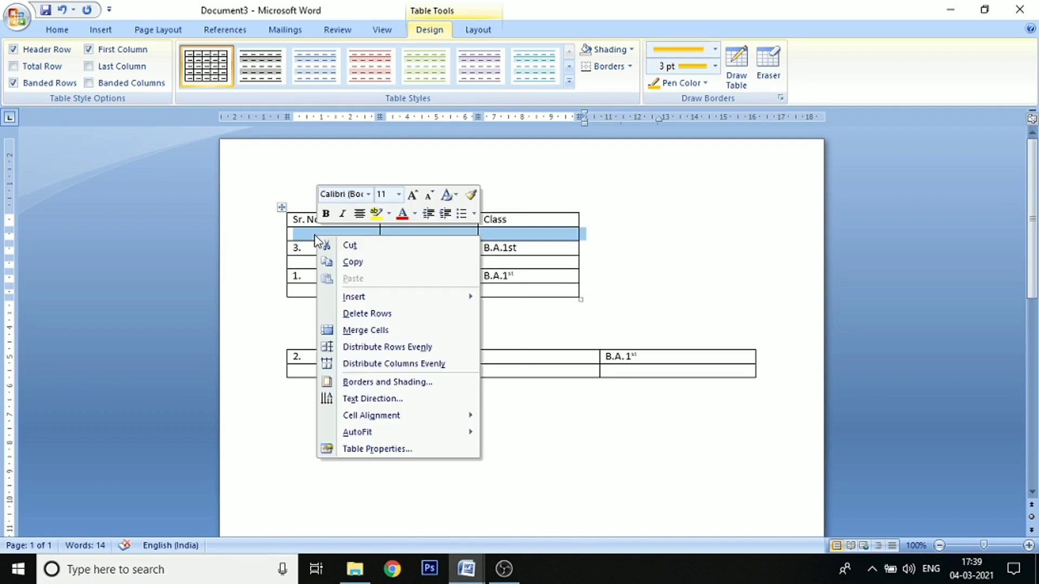
click(392, 317)
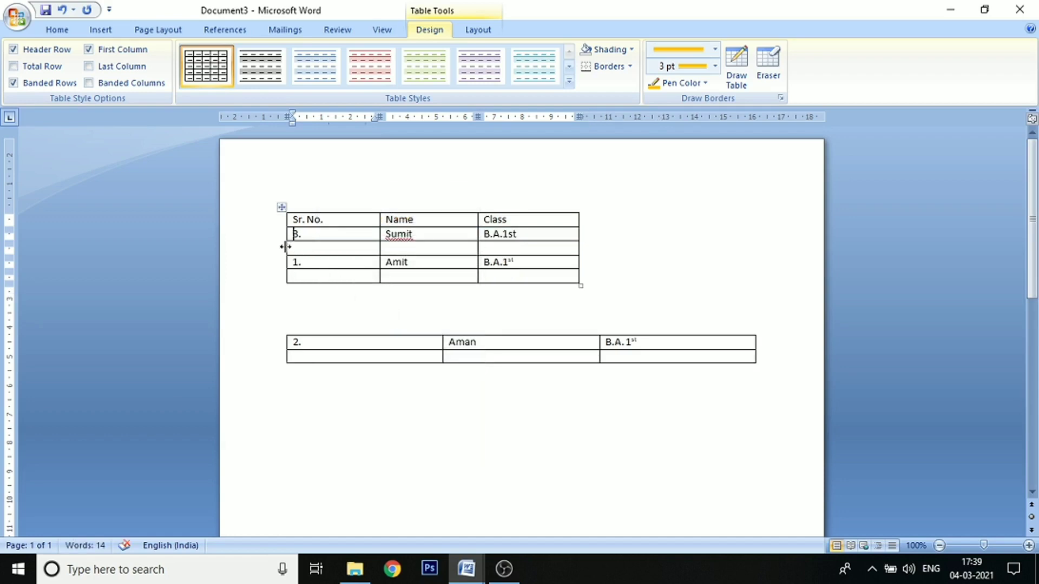
- Delete the two remaining empty rows, including the bottom one
click(269, 252)
right_click(342, 250)
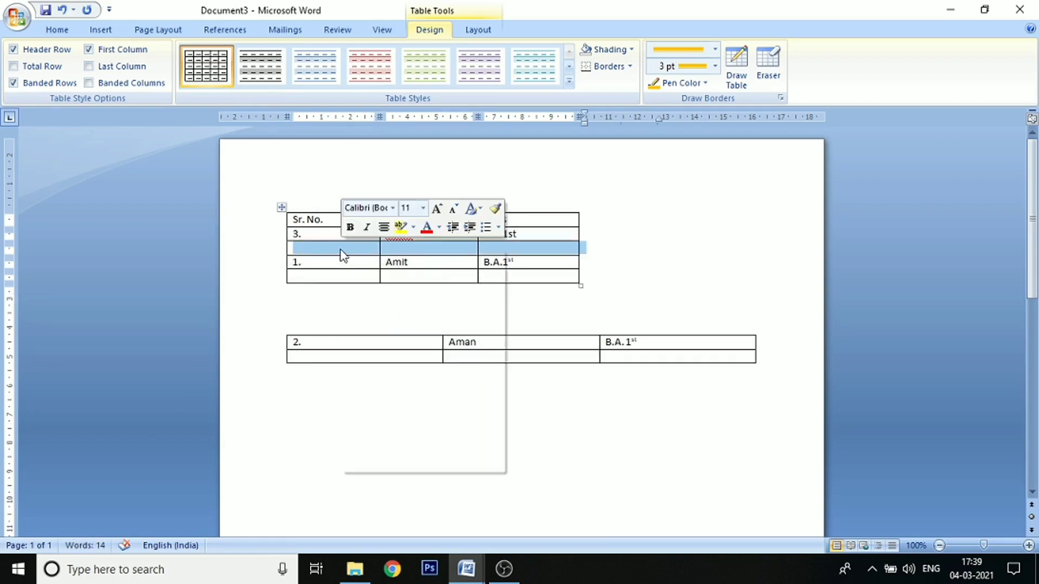
click(395, 328)
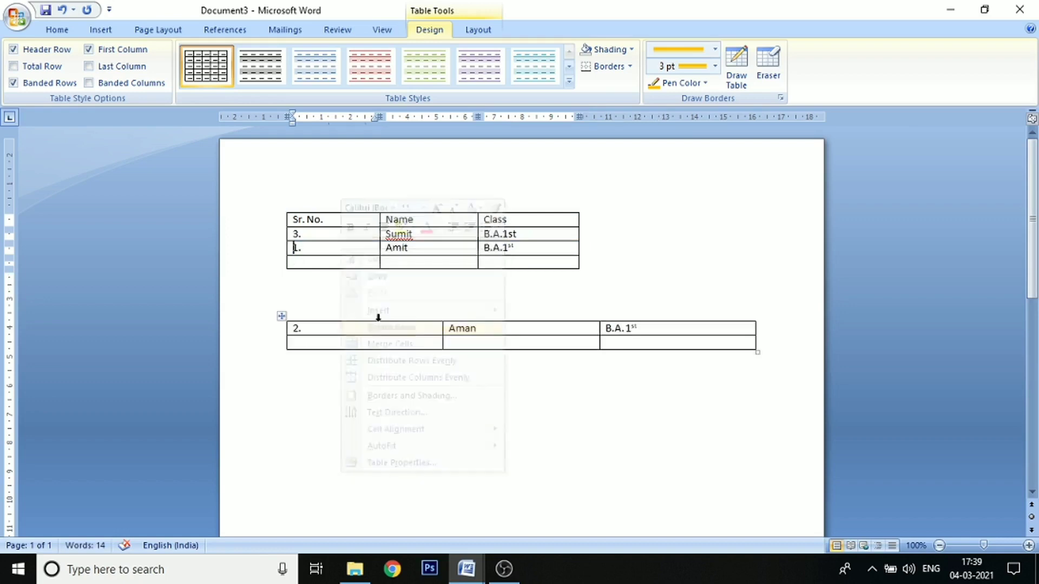
click(264, 263)
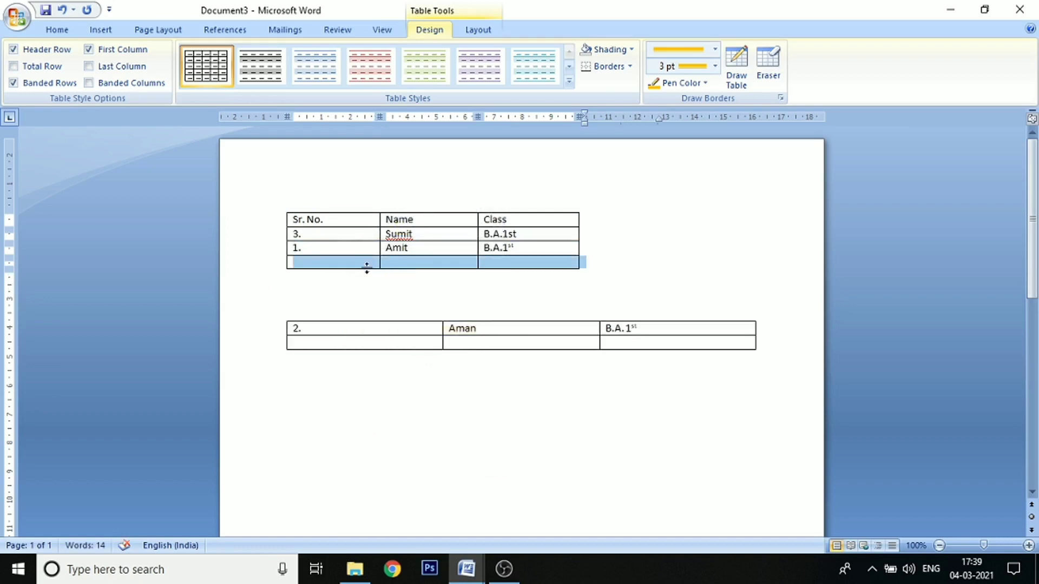
right_click(363, 266)
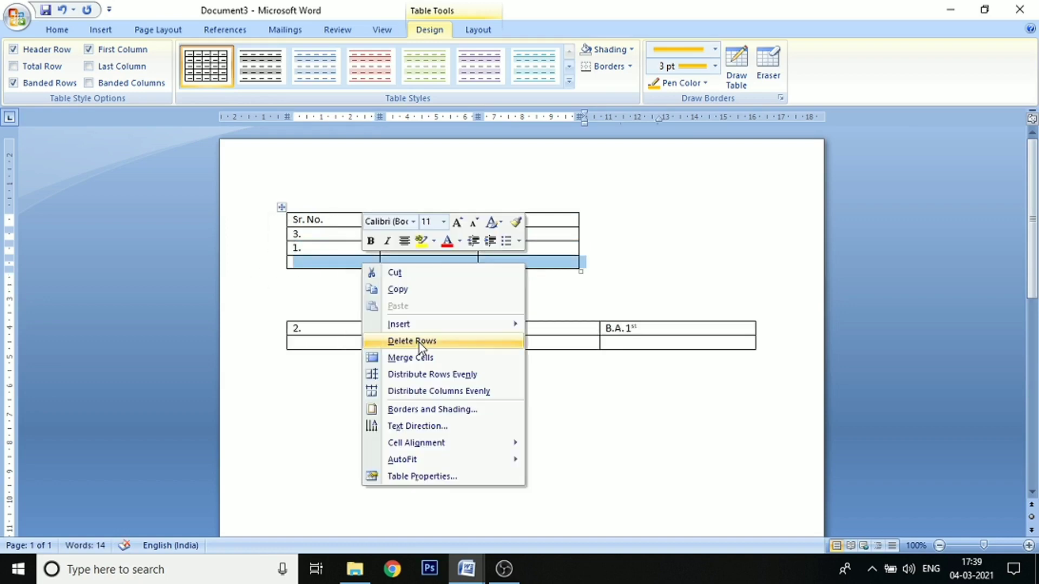
click(407, 341)
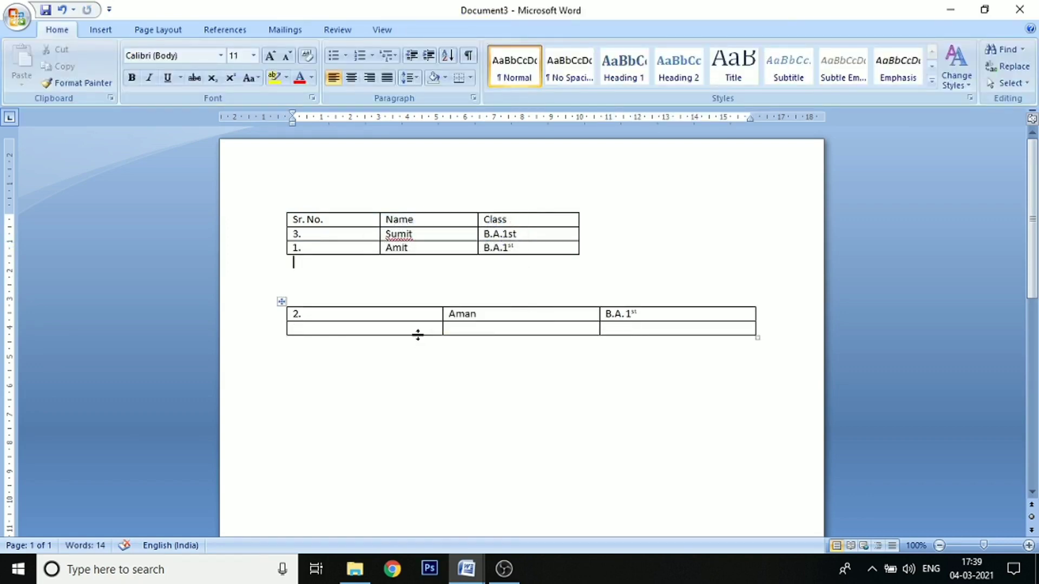
right_click(355, 259)
key(Escape)
right_click(356, 236)
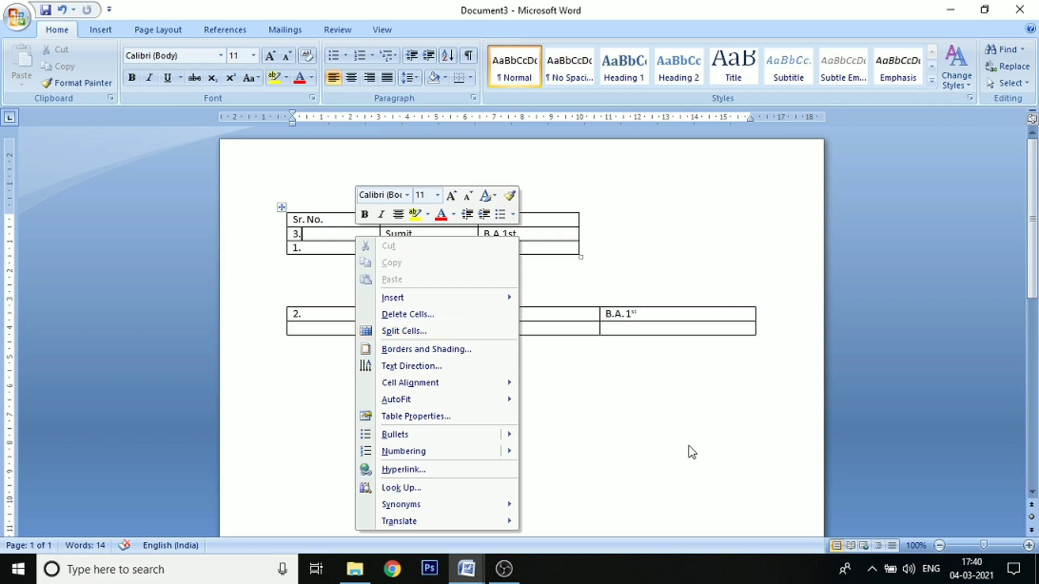
click(668, 423)
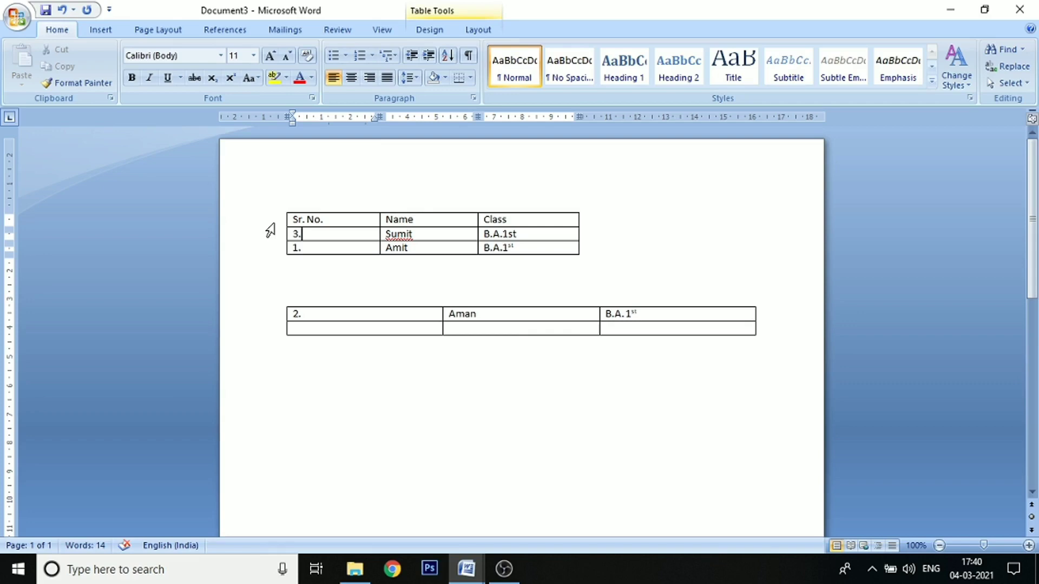
- Set all of the first table's text to Times New Roman, 20 pt
drag(303, 209, 533, 212)
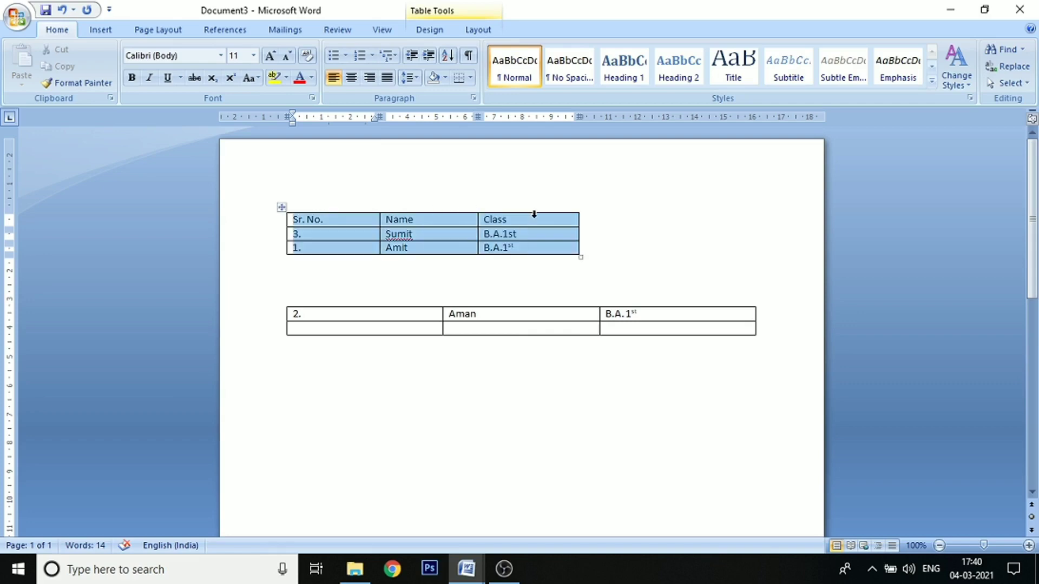
click(253, 55)
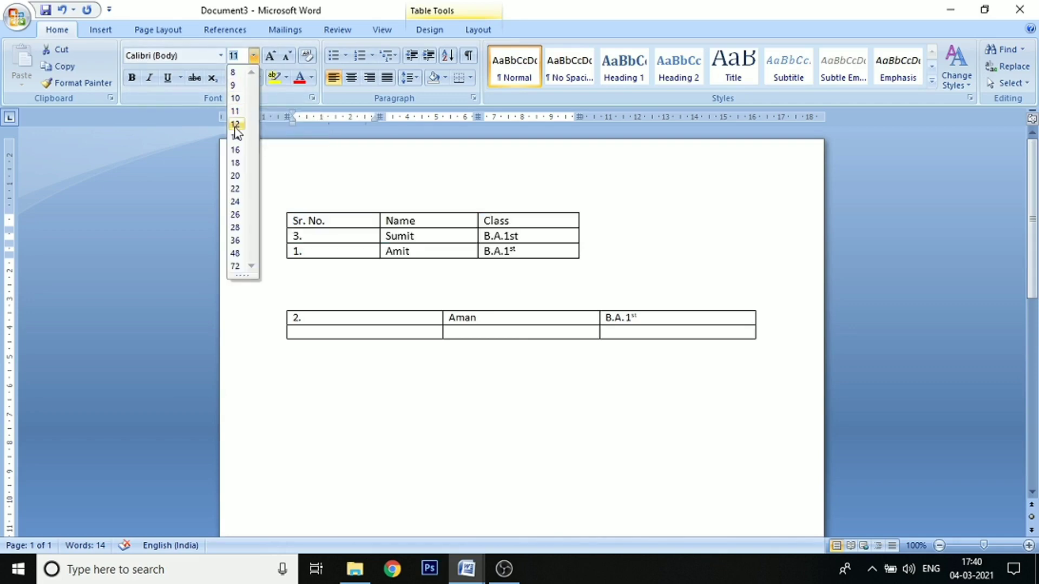
click(238, 177)
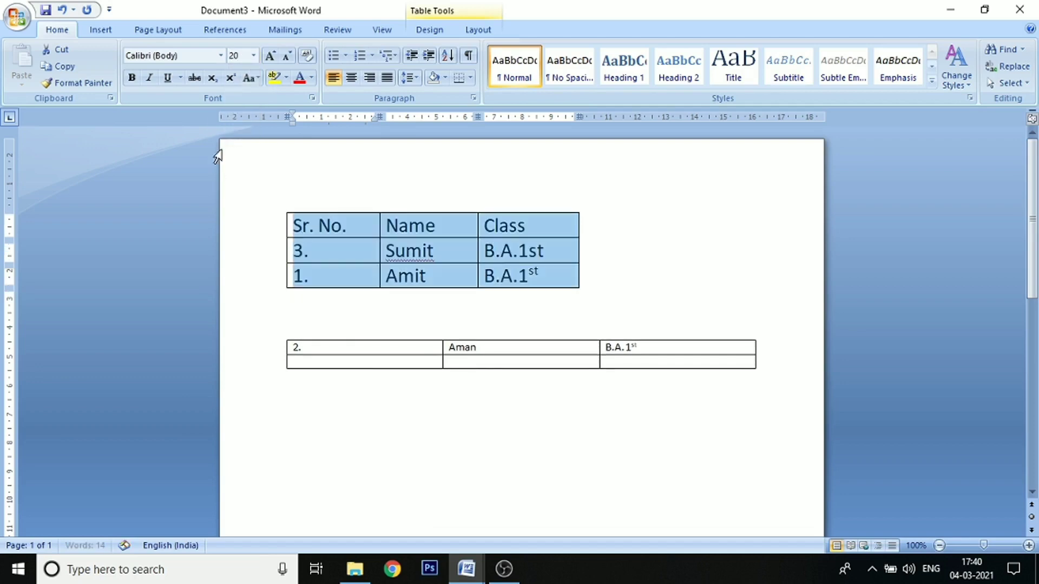
click(221, 56)
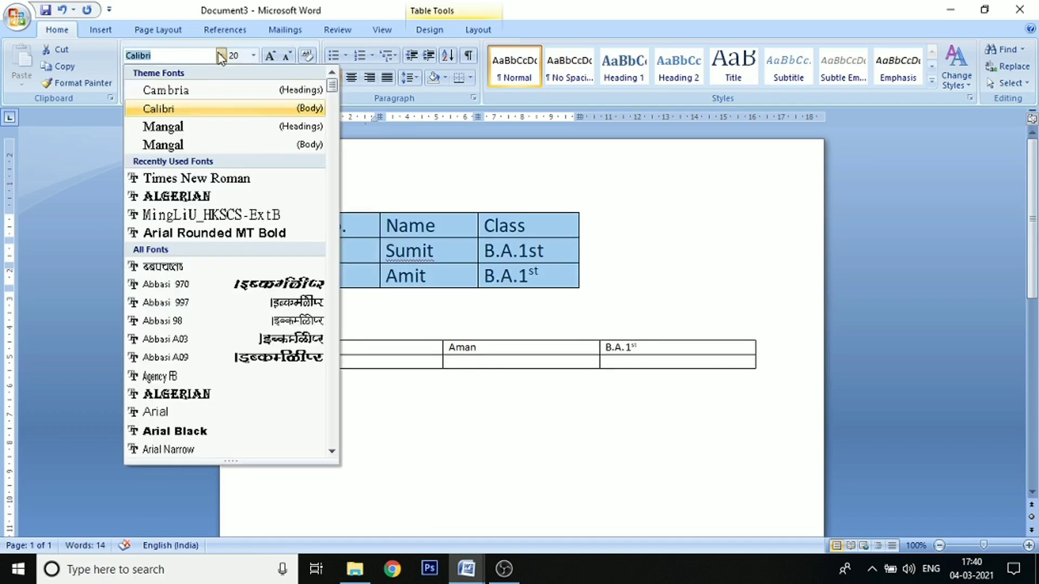
click(209, 179)
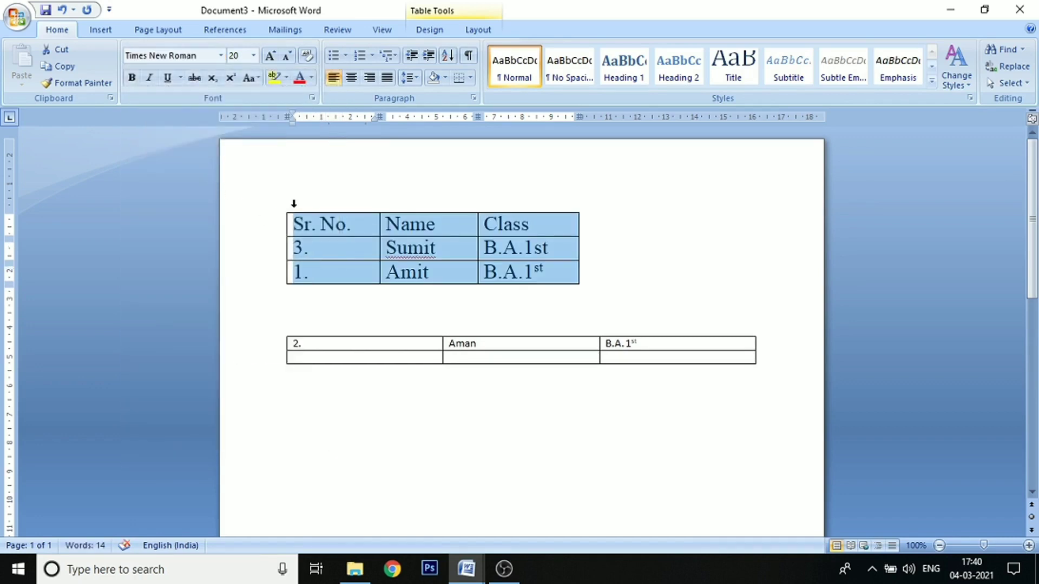
click(333, 250)
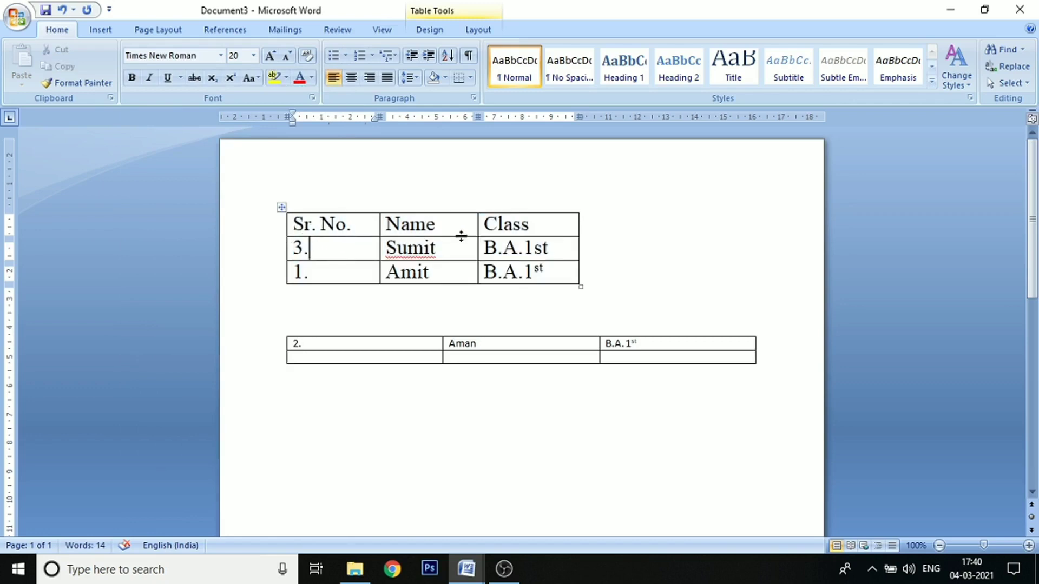
- Widen the table by dragging its right edge and the Name and Sr. No. borders
drag(579, 224, 716, 225)
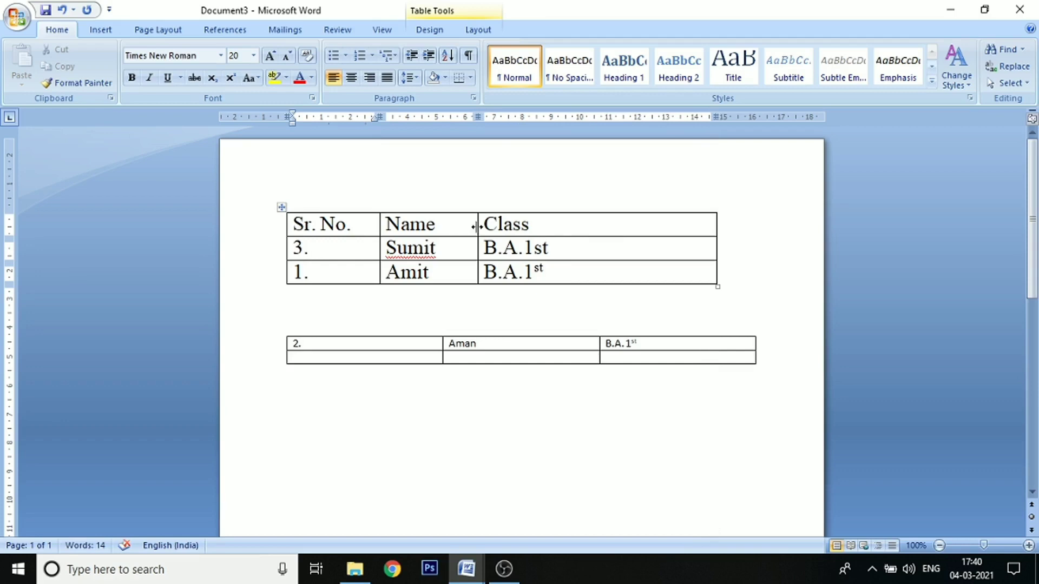
drag(476, 226, 574, 227)
drag(380, 229, 443, 230)
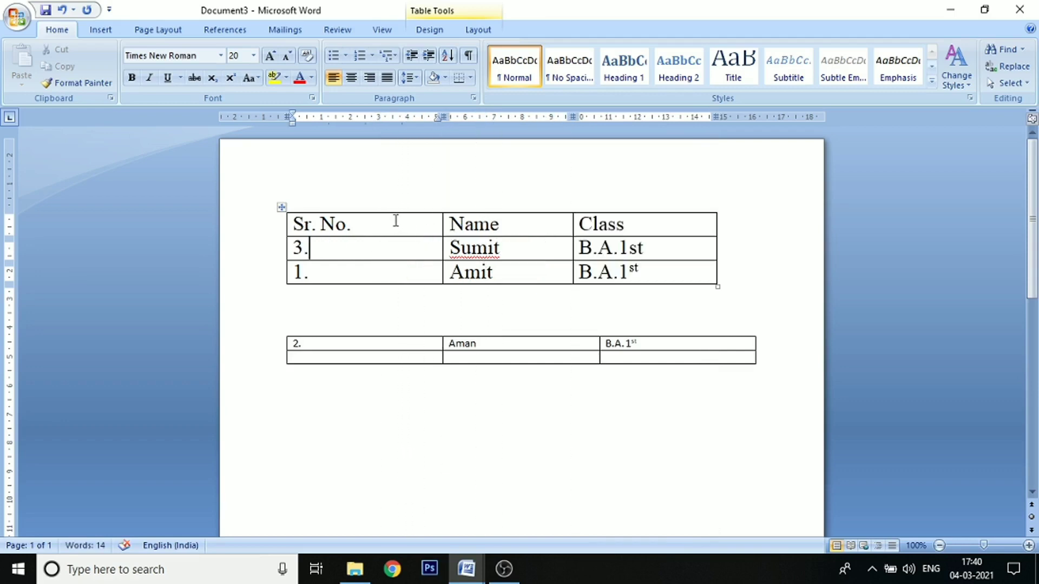
- Make the header row text bold and red
click(267, 231)
click(134, 79)
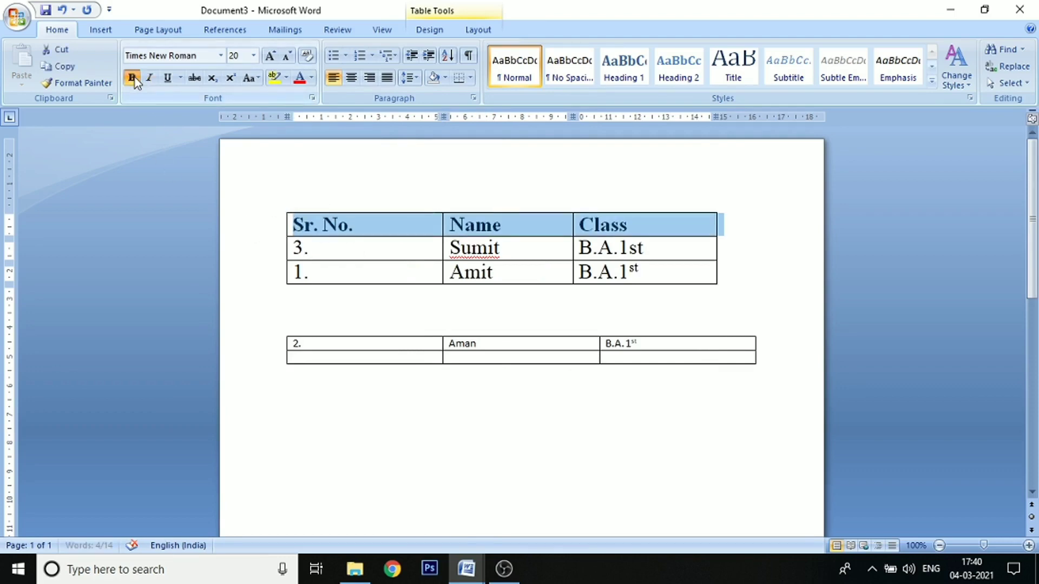
click(312, 78)
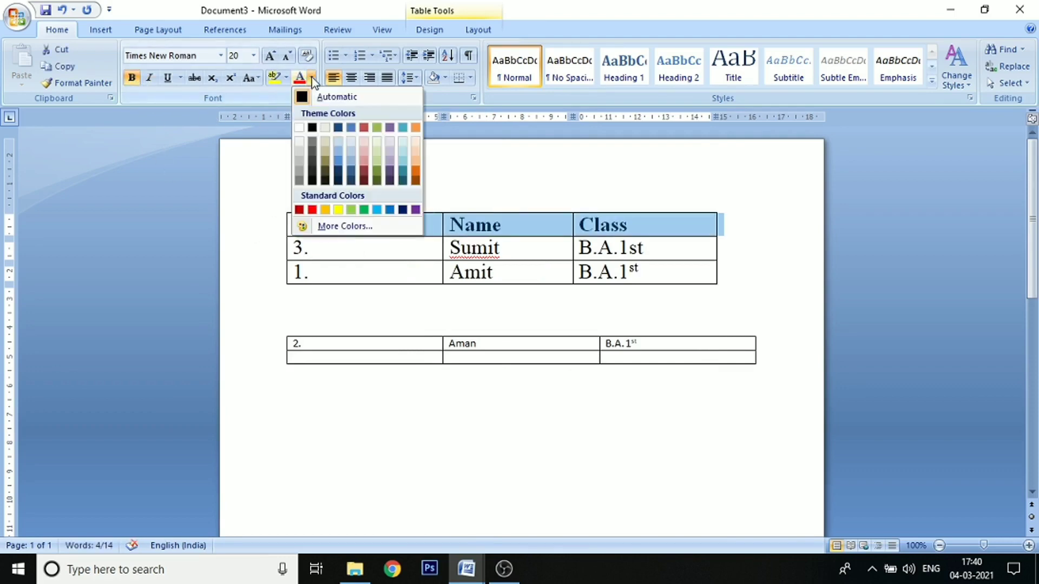
click(311, 207)
click(313, 255)
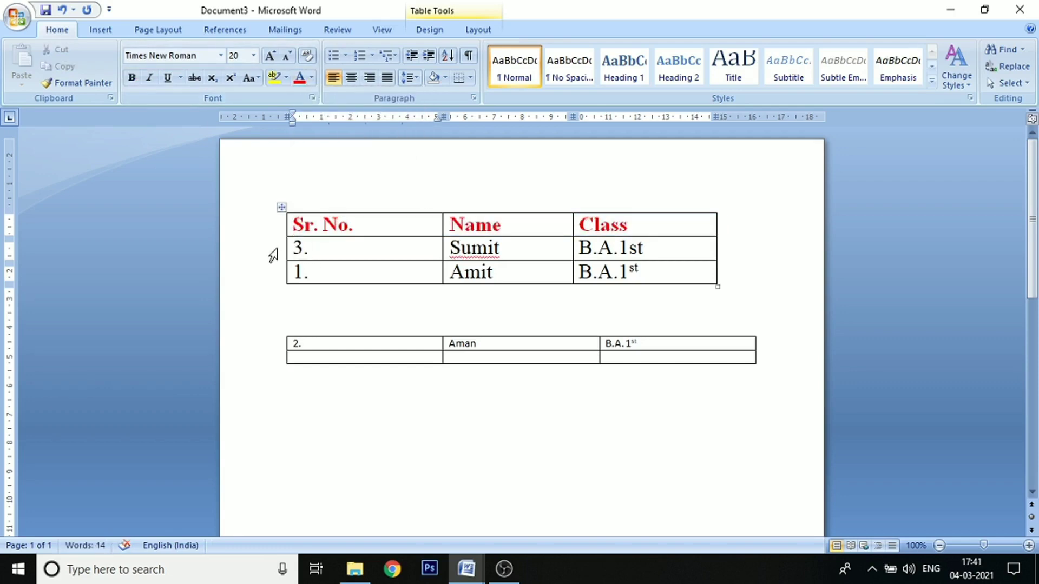
- Colour the Sumit and Amit data rows light blue
drag(273, 255, 453, 273)
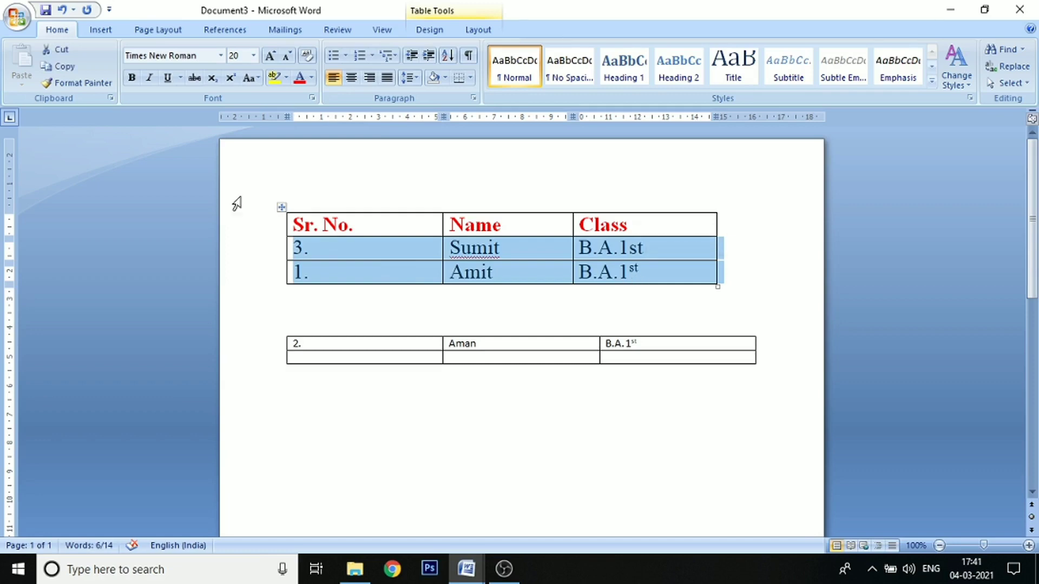
click(311, 77)
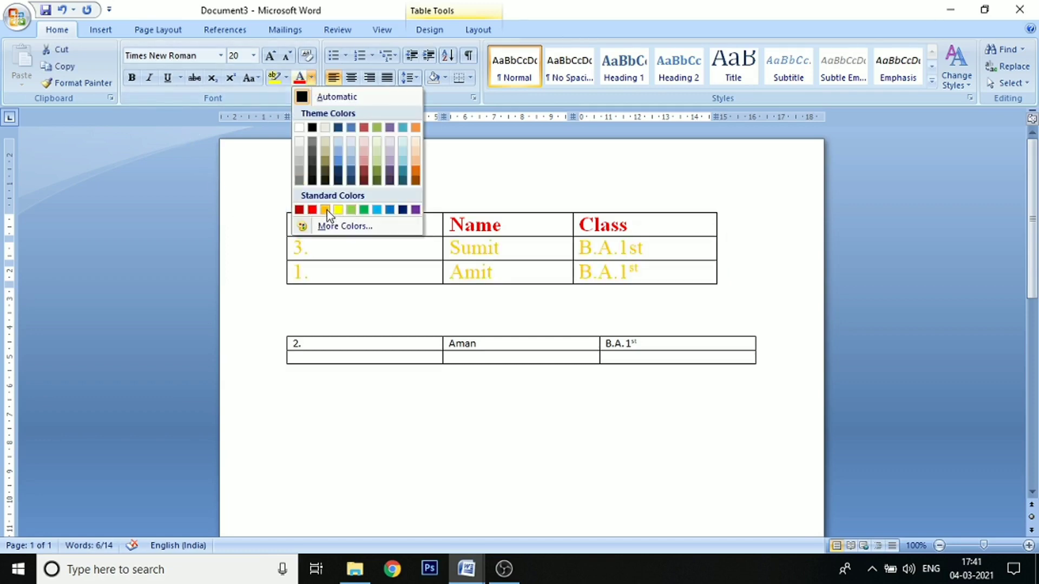
click(377, 210)
click(389, 256)
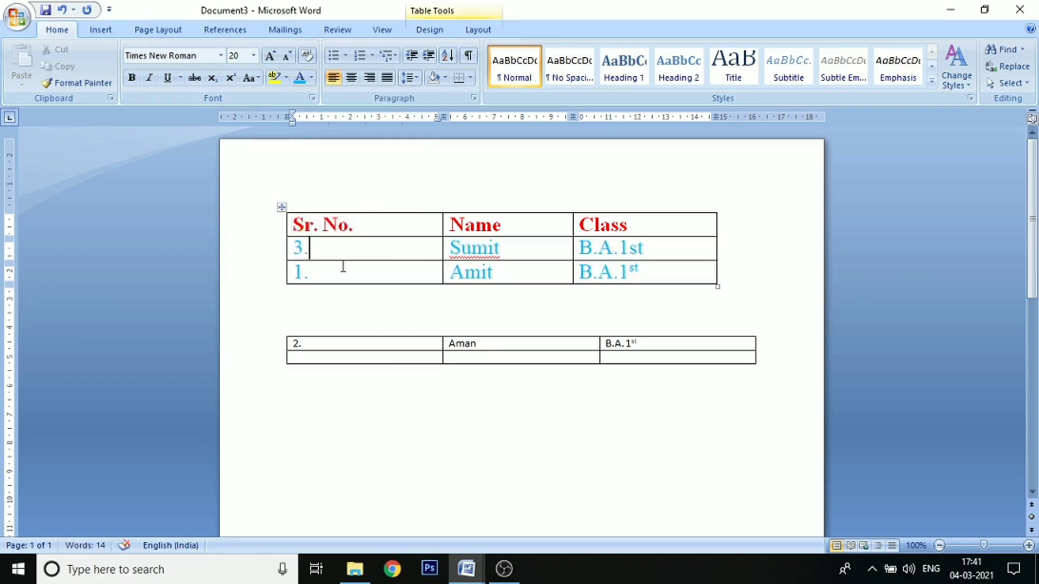
click(335, 279)
drag(334, 279, 291, 247)
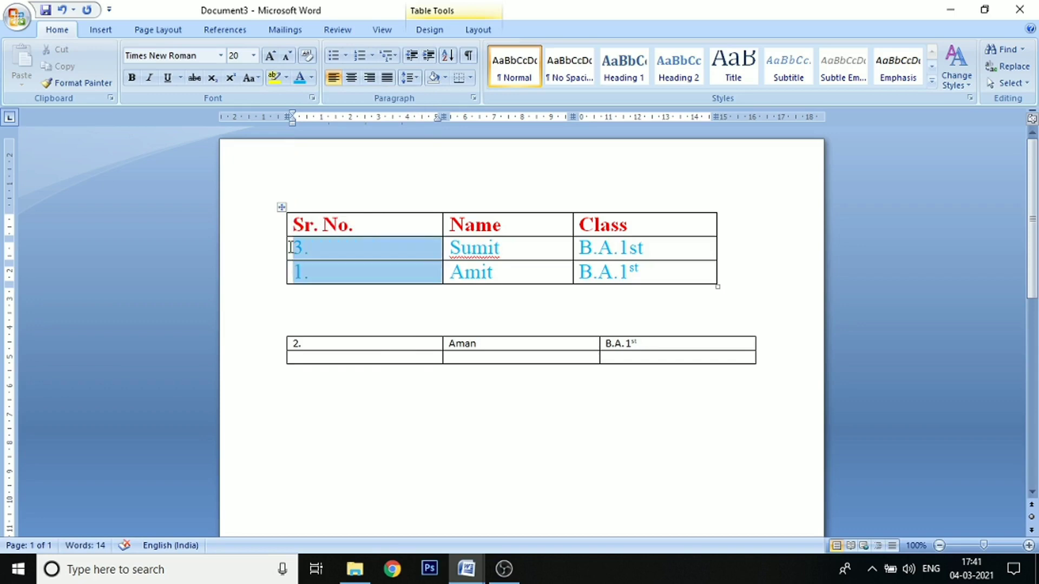
- Centre the 3. and 1. serial numbers and the Sr. No. header cell
click(353, 78)
click(379, 248)
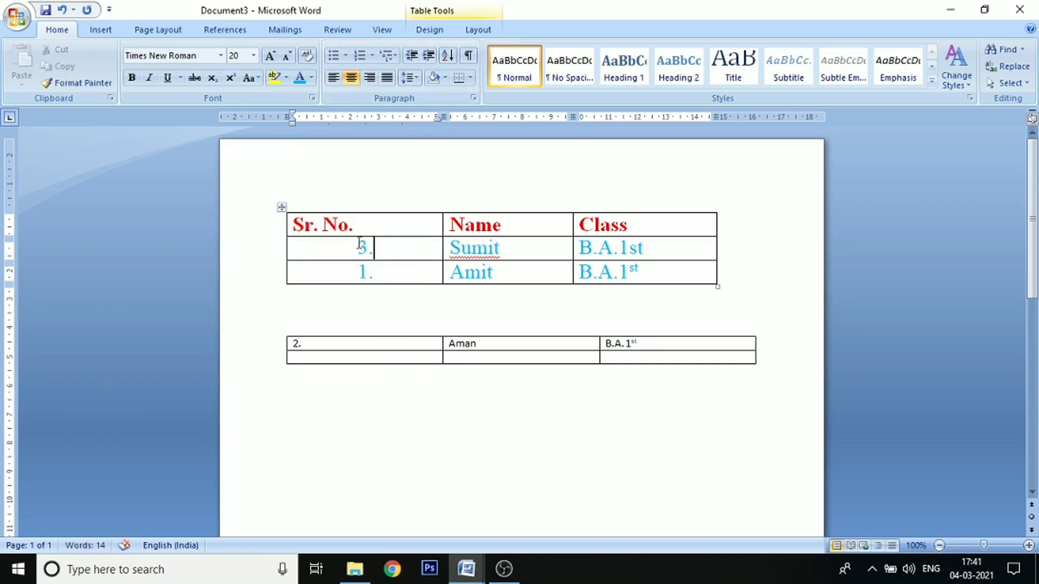
click(285, 229)
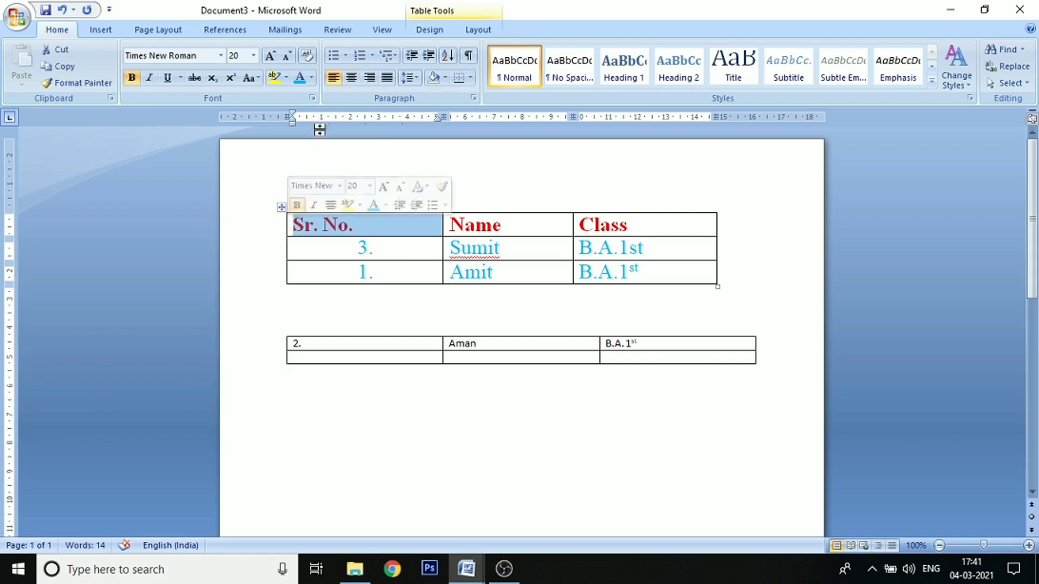
click(351, 78)
click(426, 272)
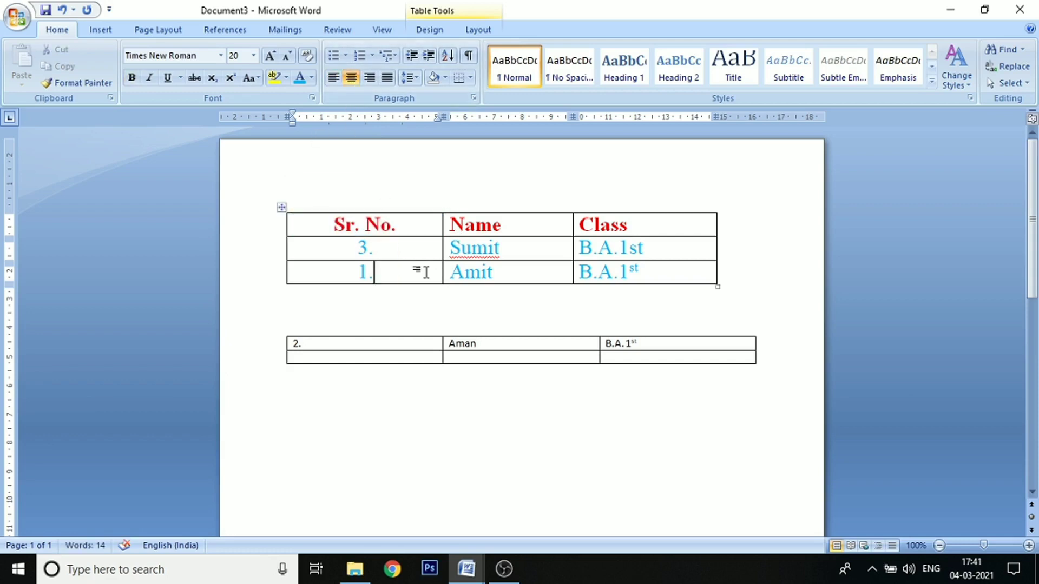